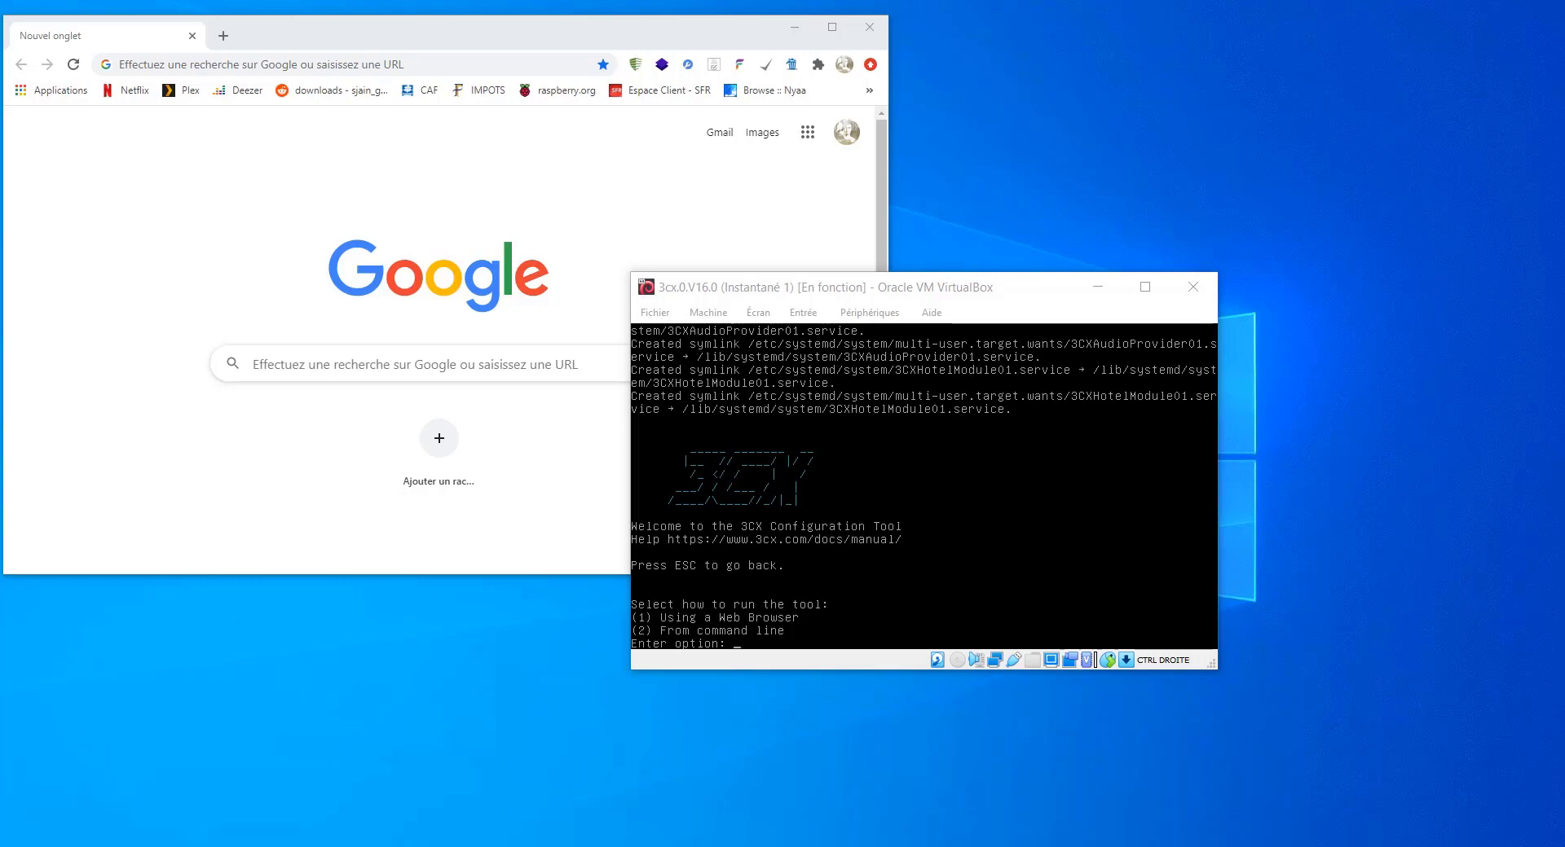
- In the VM console, choose option 1 (Using a Web Browser) for the 3CX configuration tool
left_click(784, 648)
left_click(788, 648)
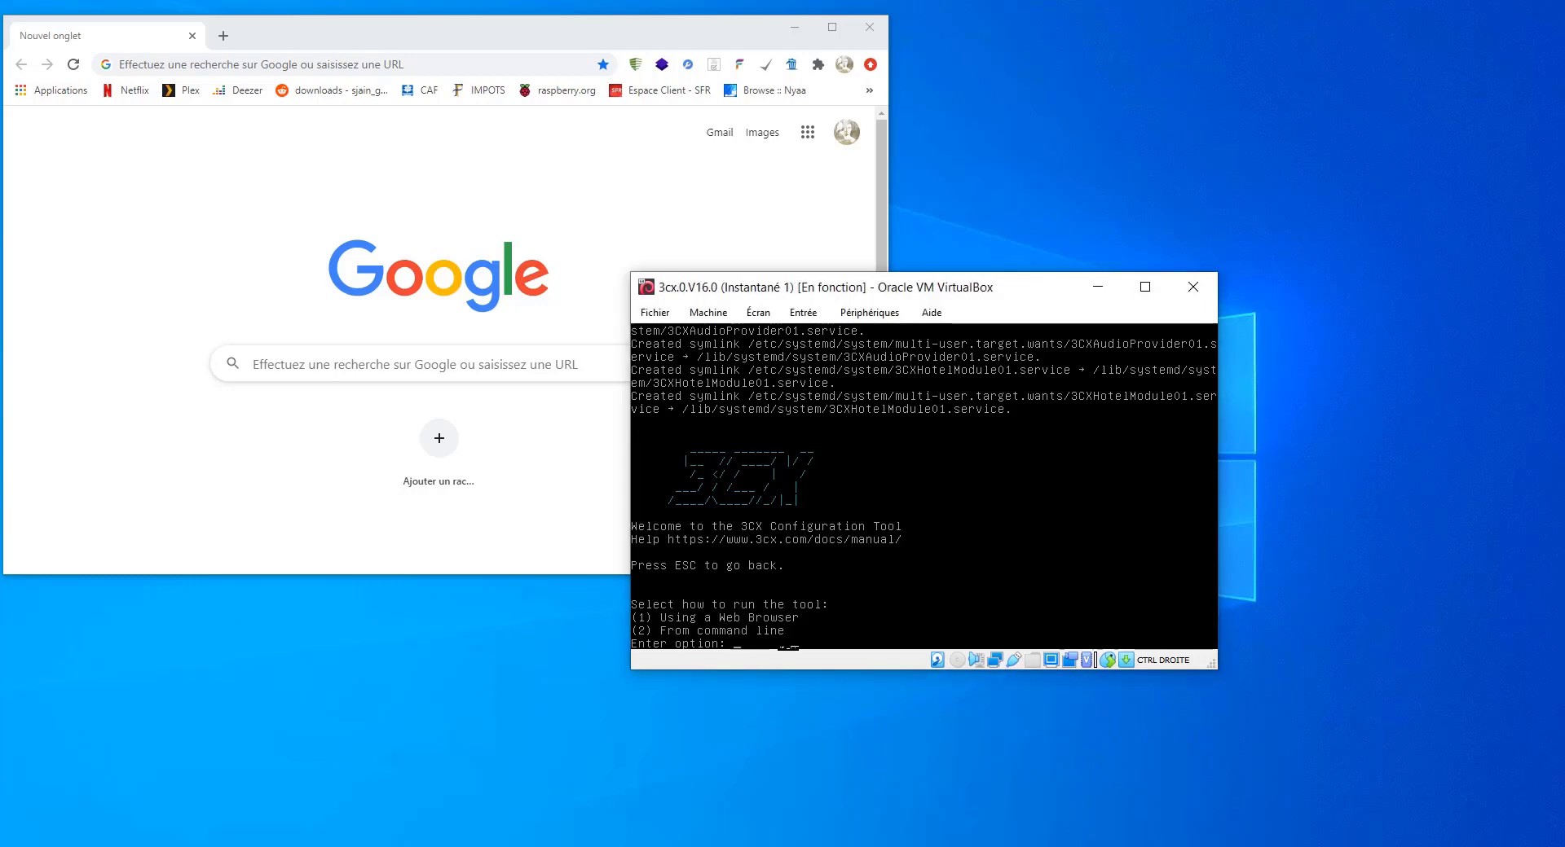
type("1")
key("Return")
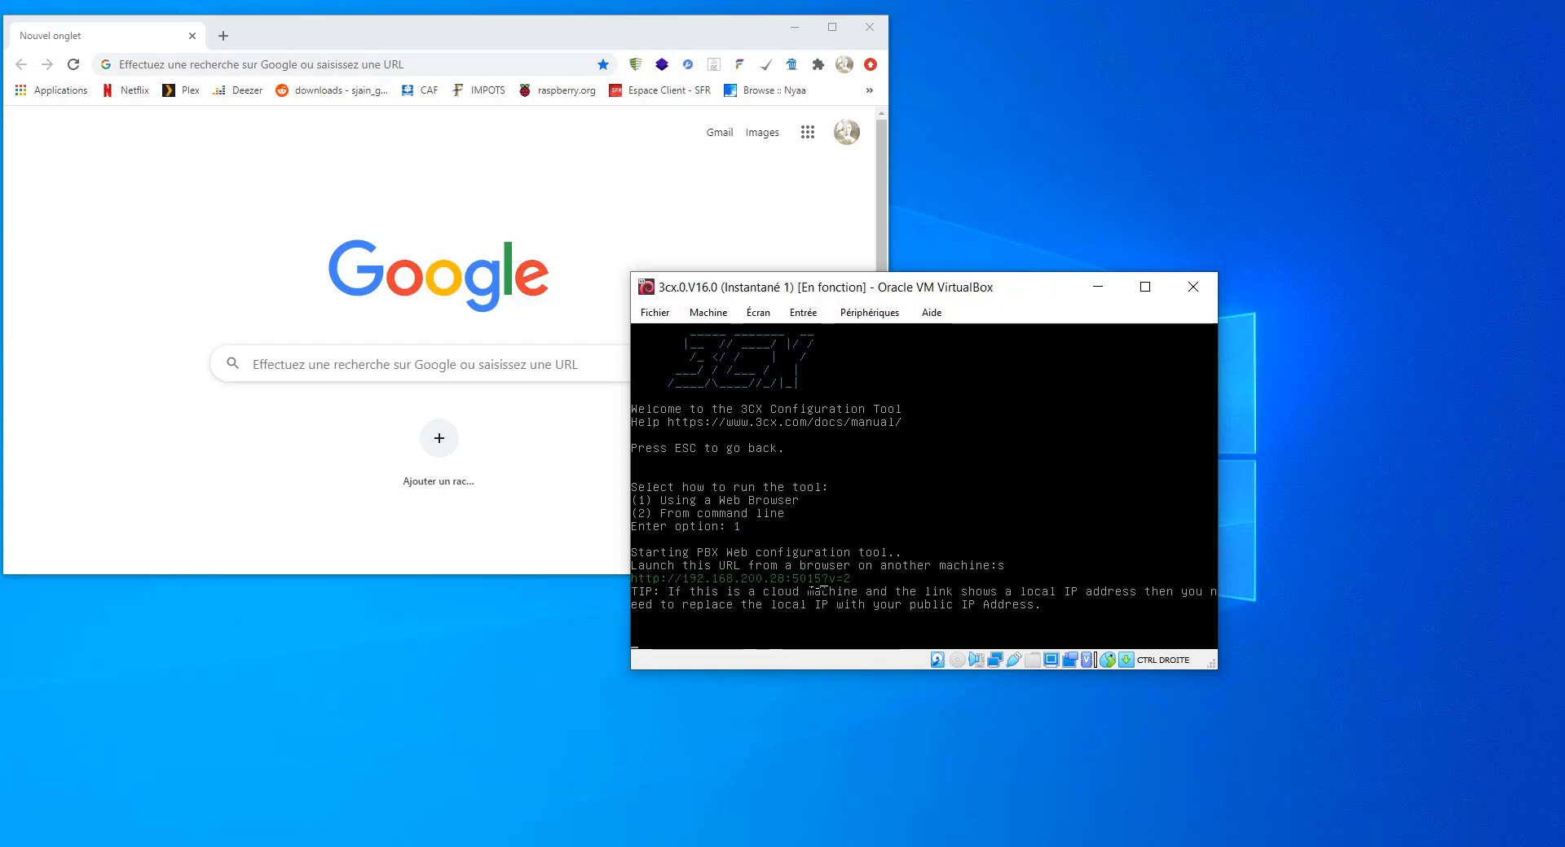
- Go to 192.168.200.28:5015 in Chrome
left_click(173, 66)
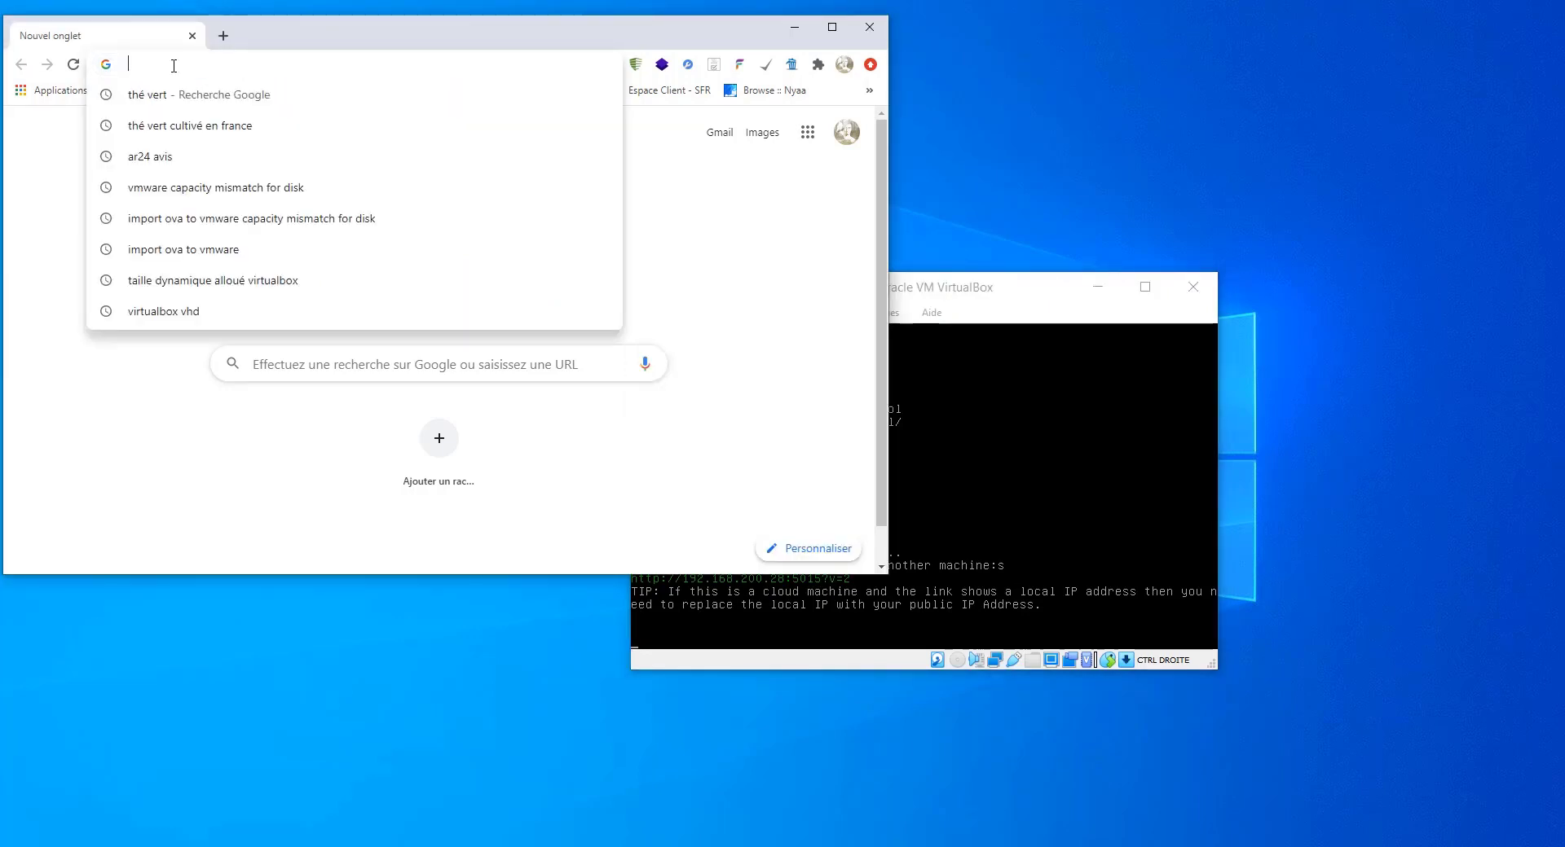
type("192.1")
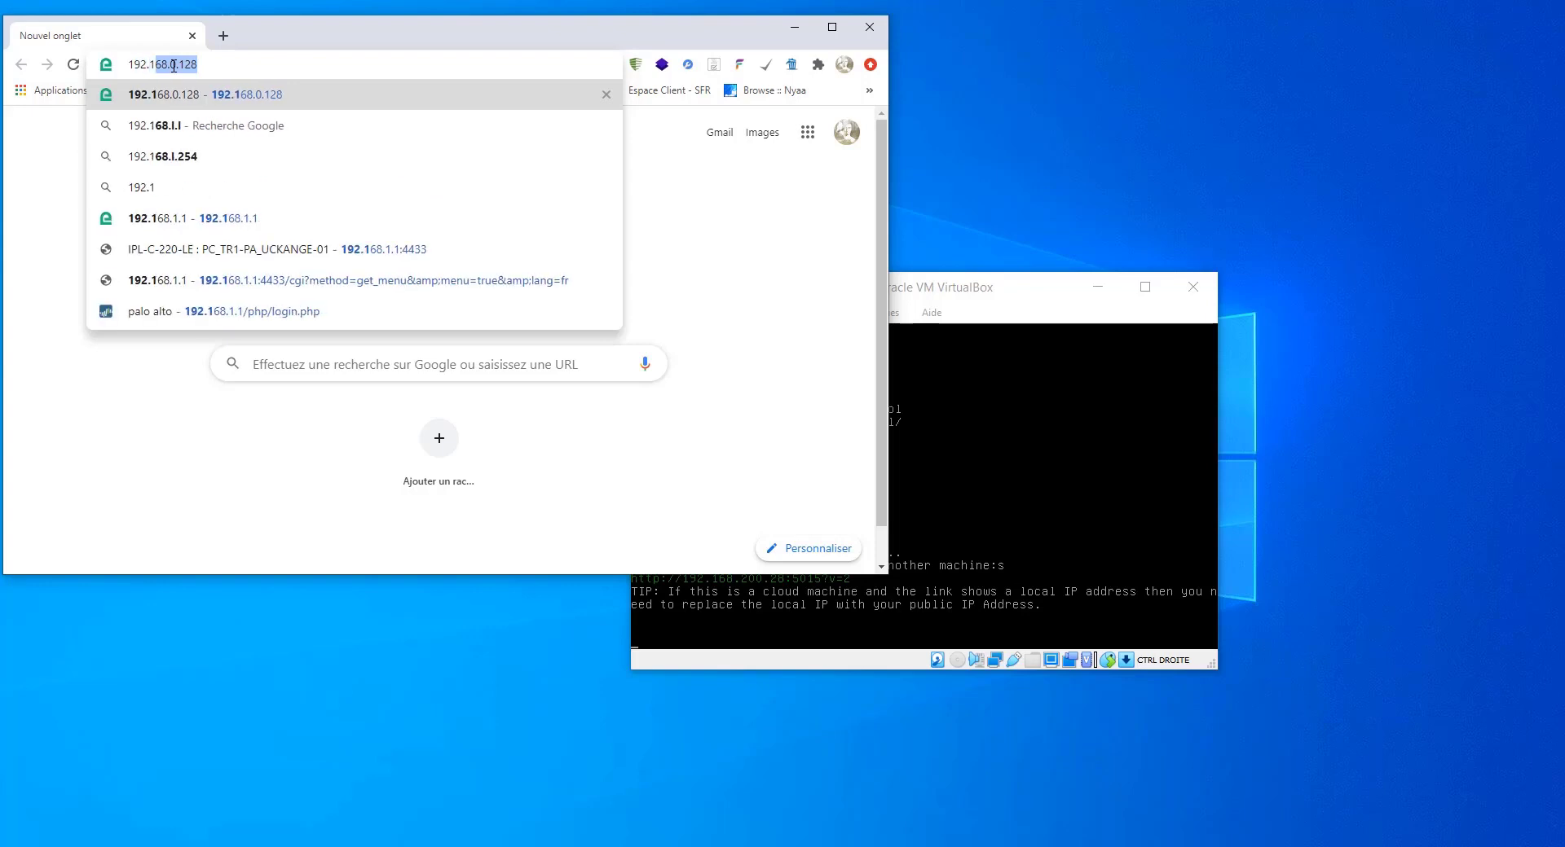
type("68.")
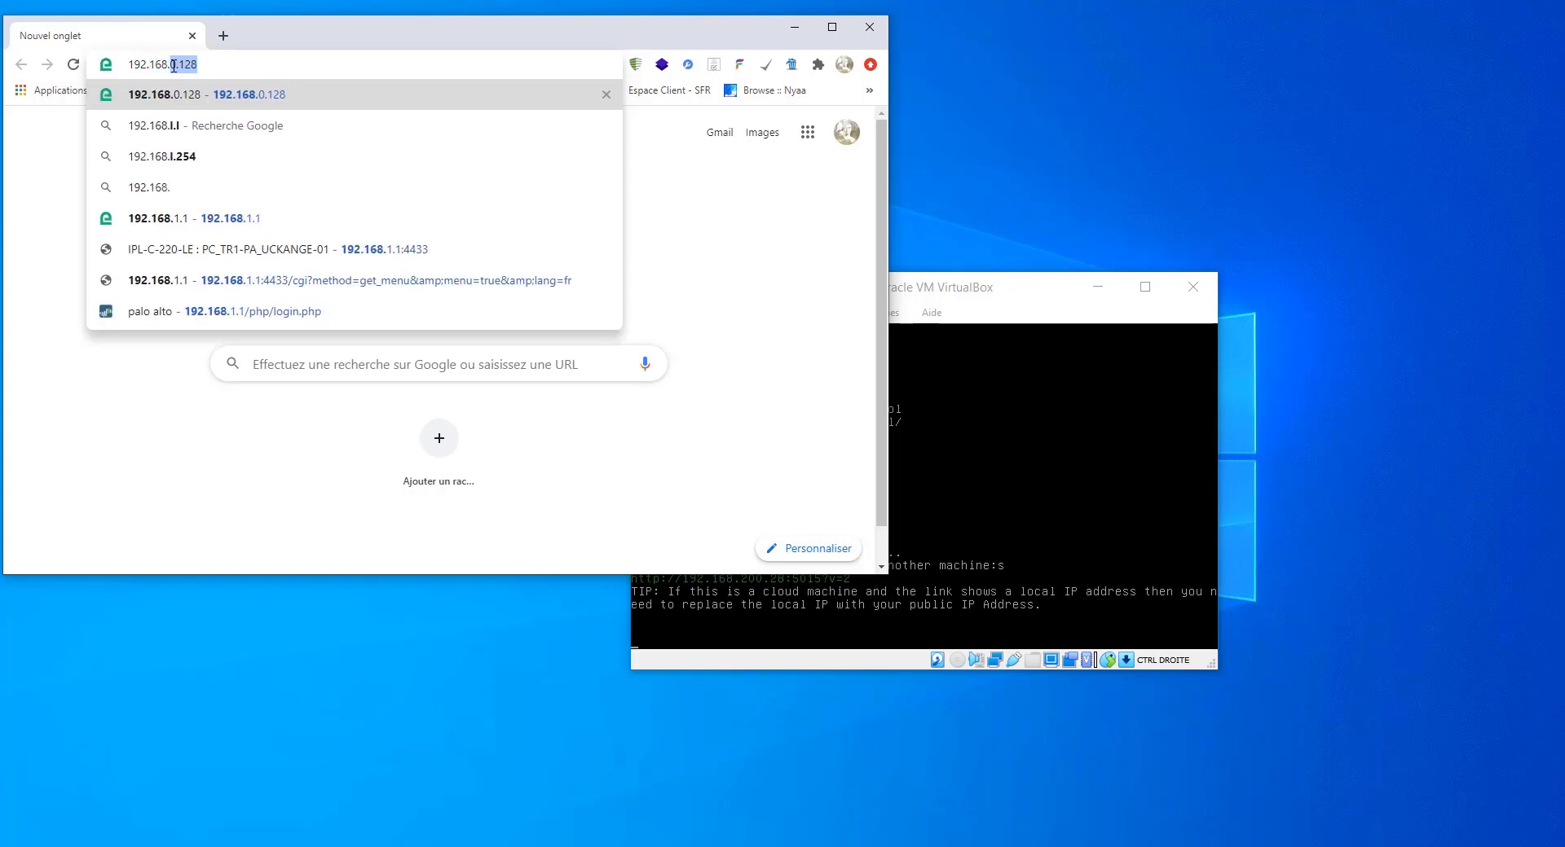
type("200.")
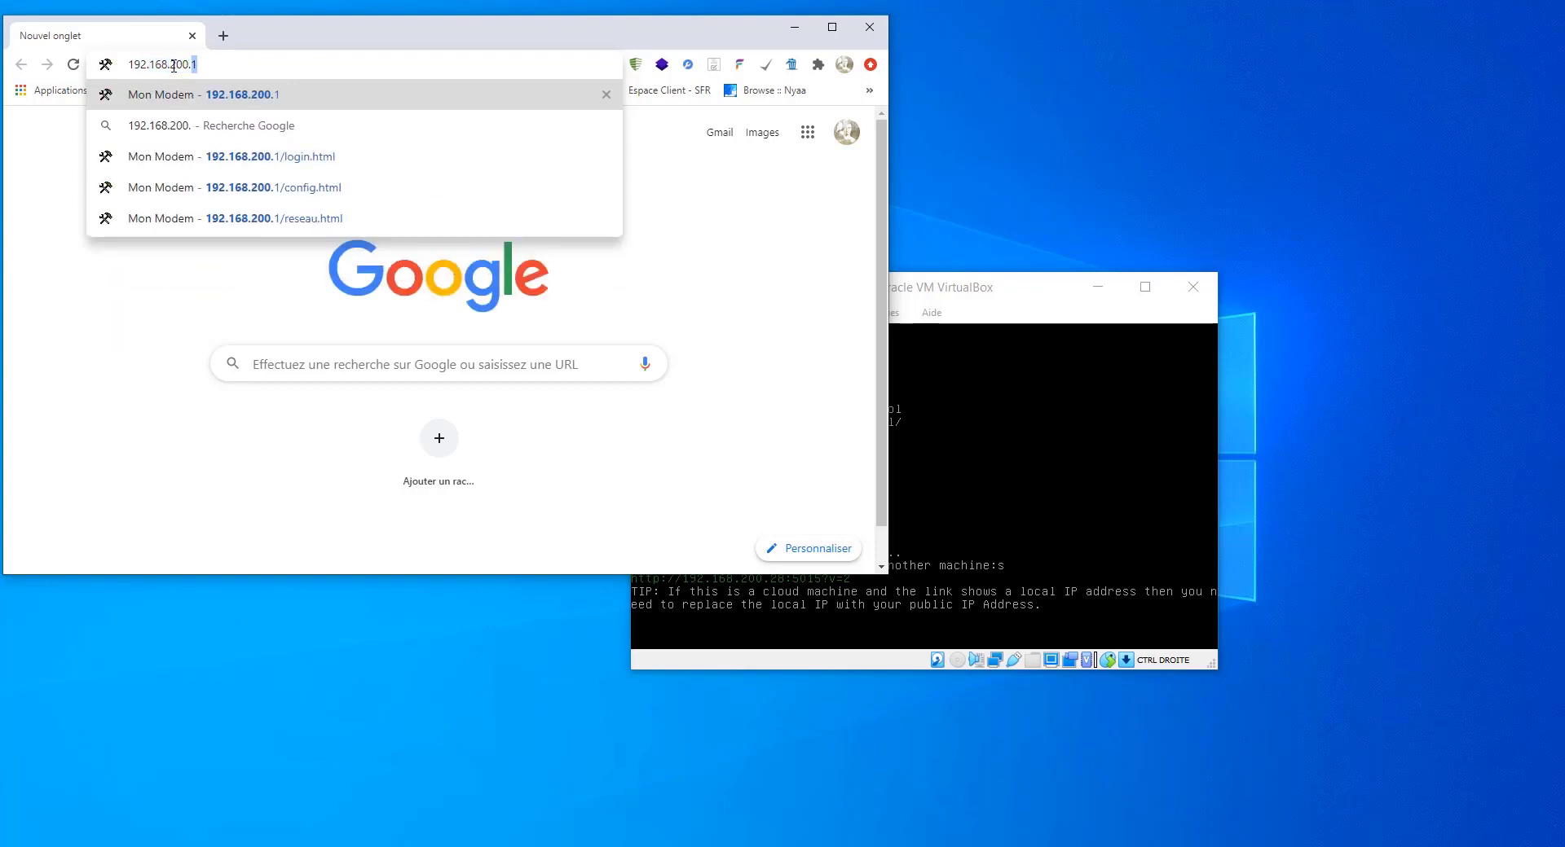
type("28")
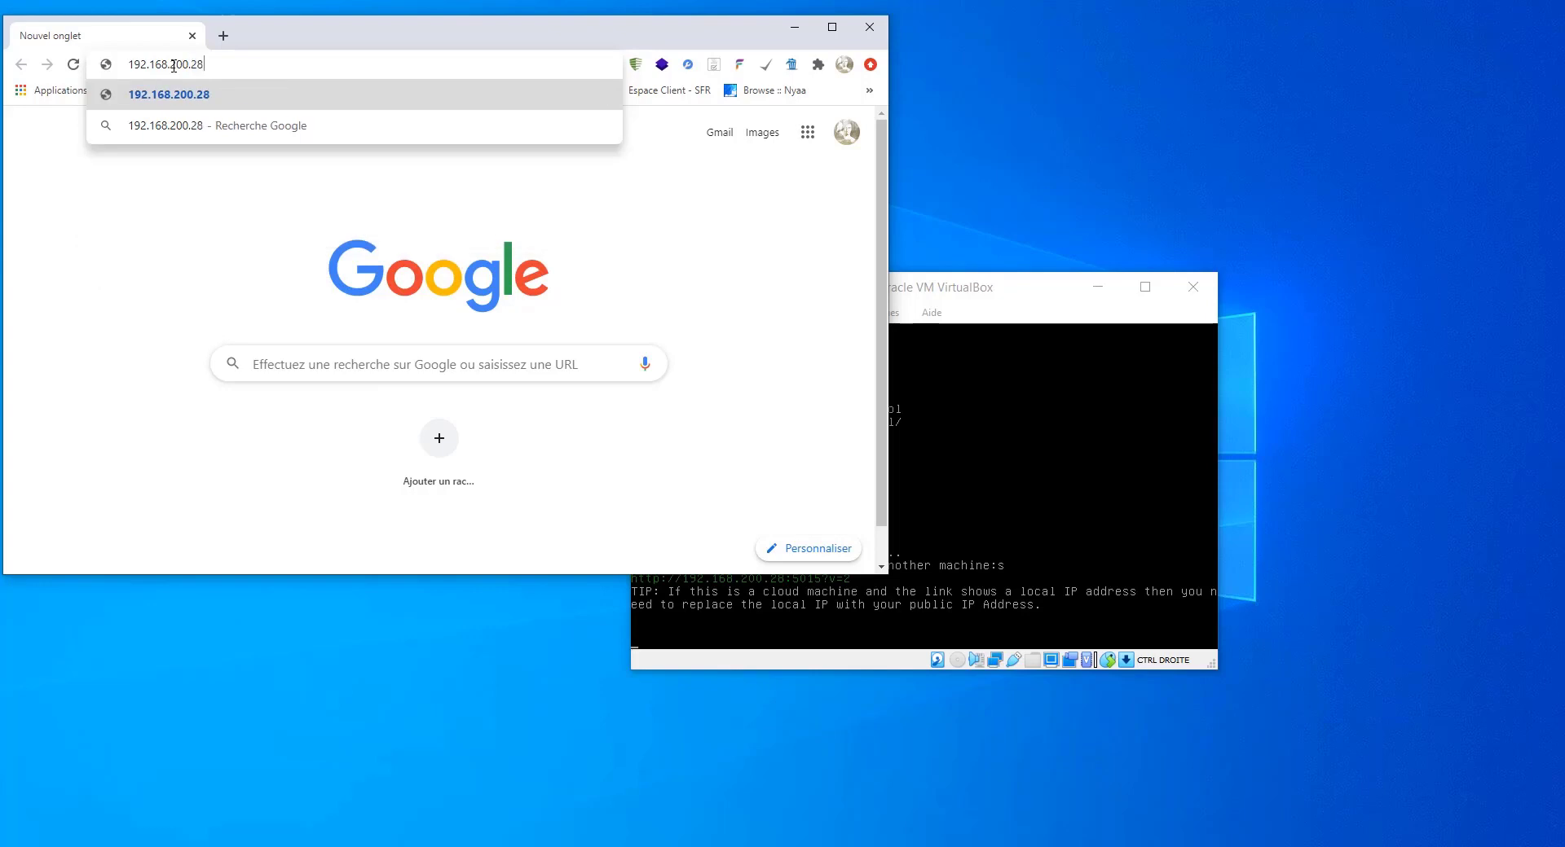
type(":5015")
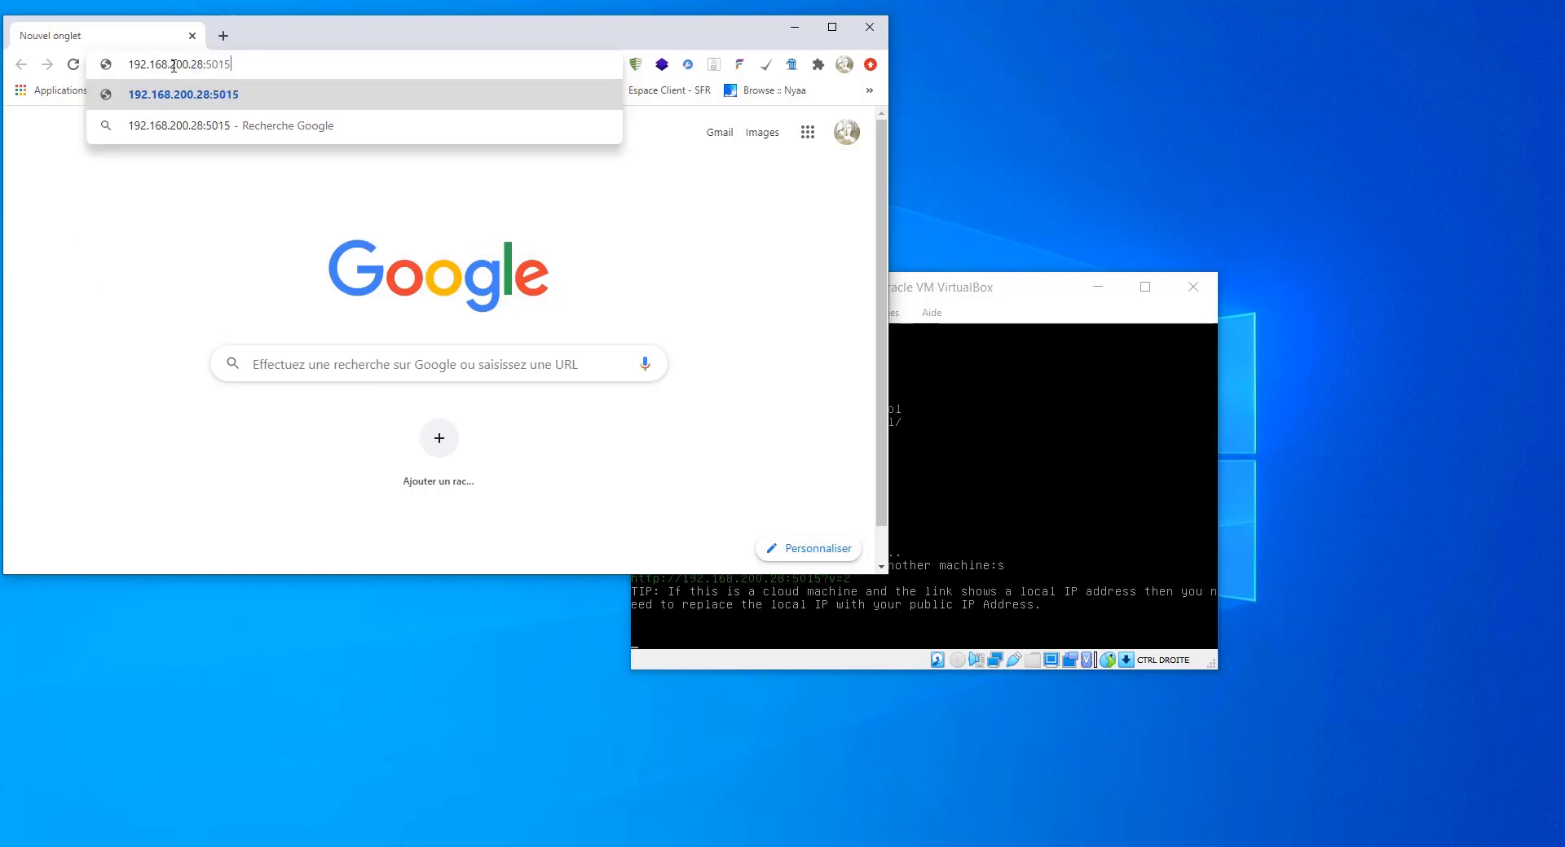
key("Return")
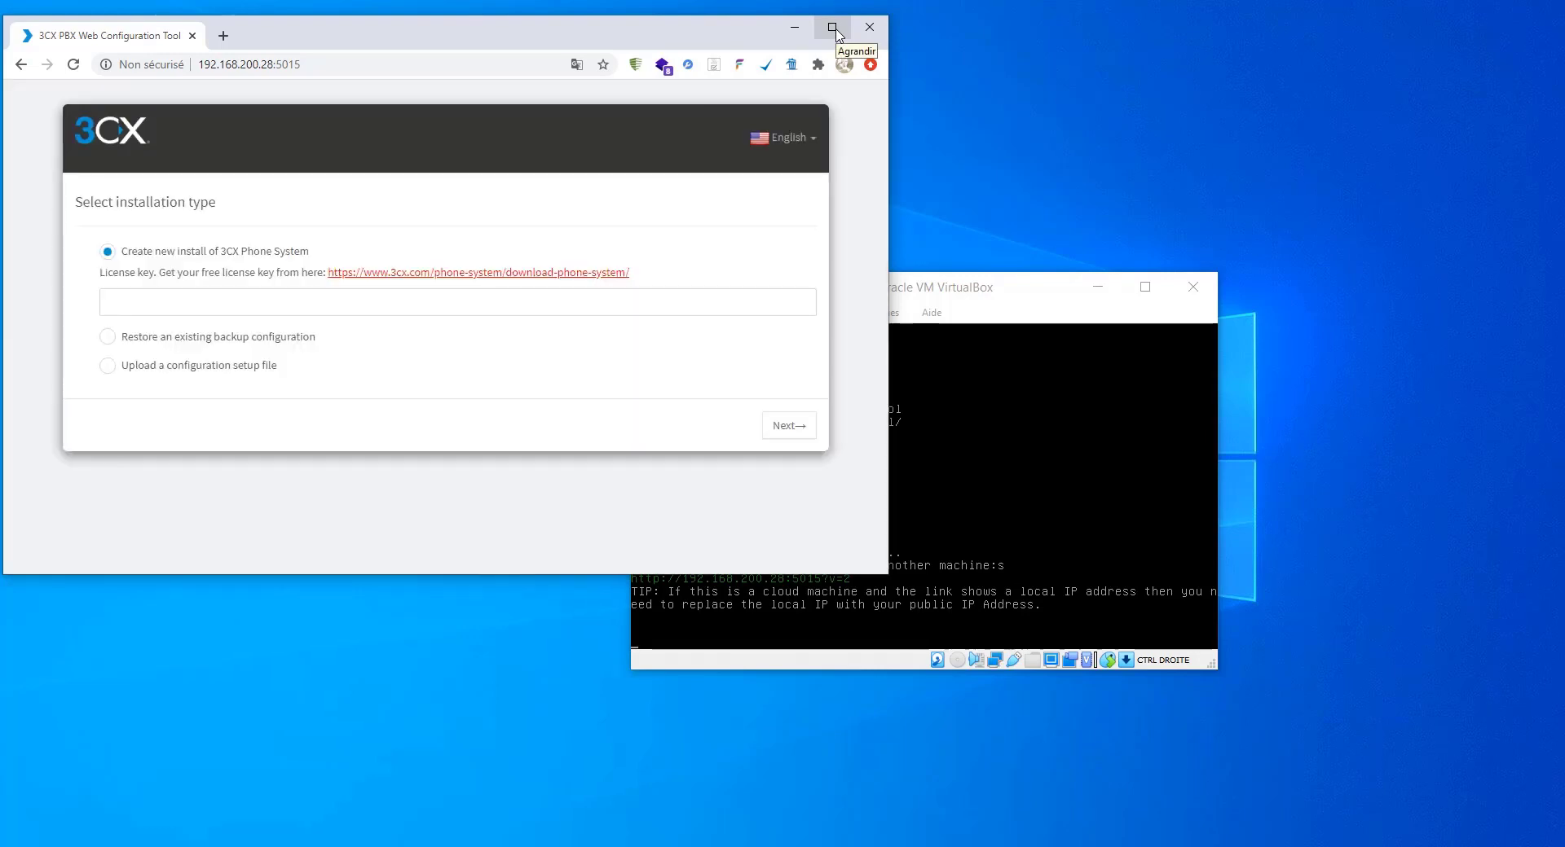
- Maximize the browser and start entering the license key for a new install
left_click(832, 27)
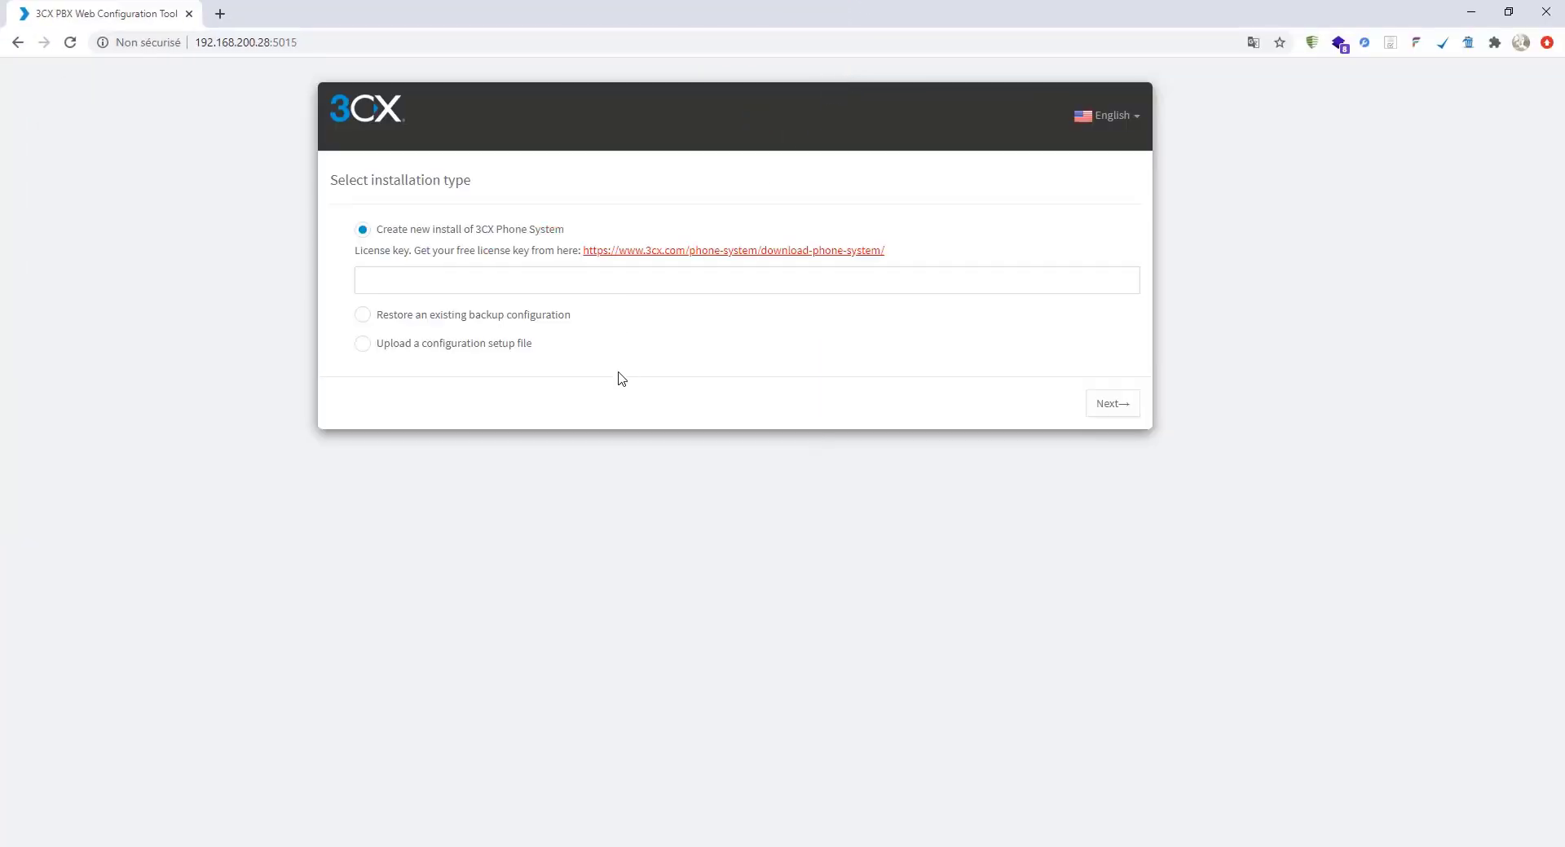
left_click(395, 271)
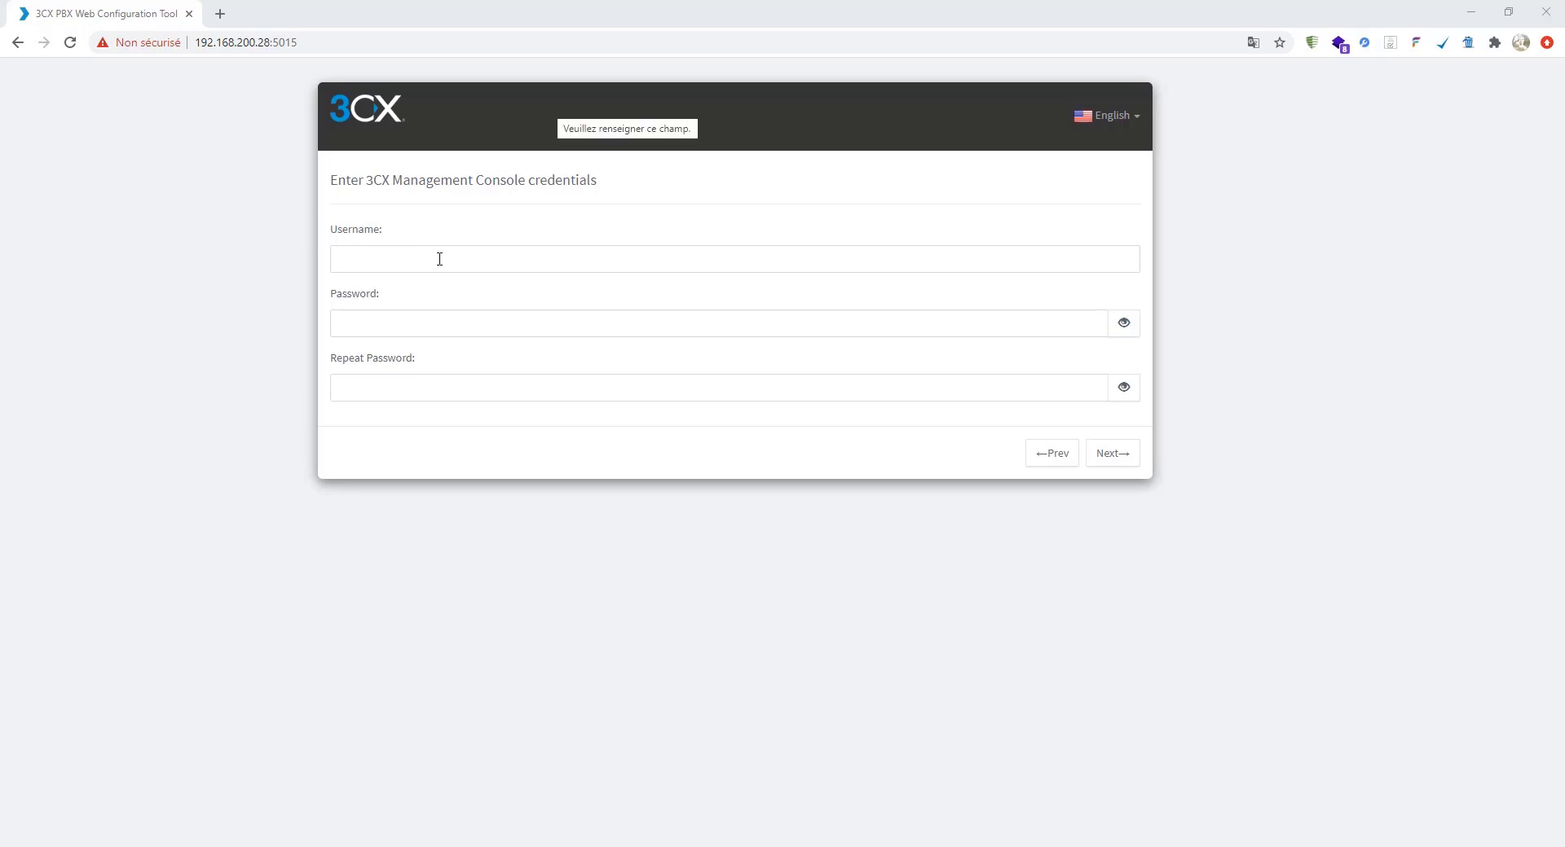
- Enter admin as the console username, fill in a password and its repeat, and submit
left_click(439, 259)
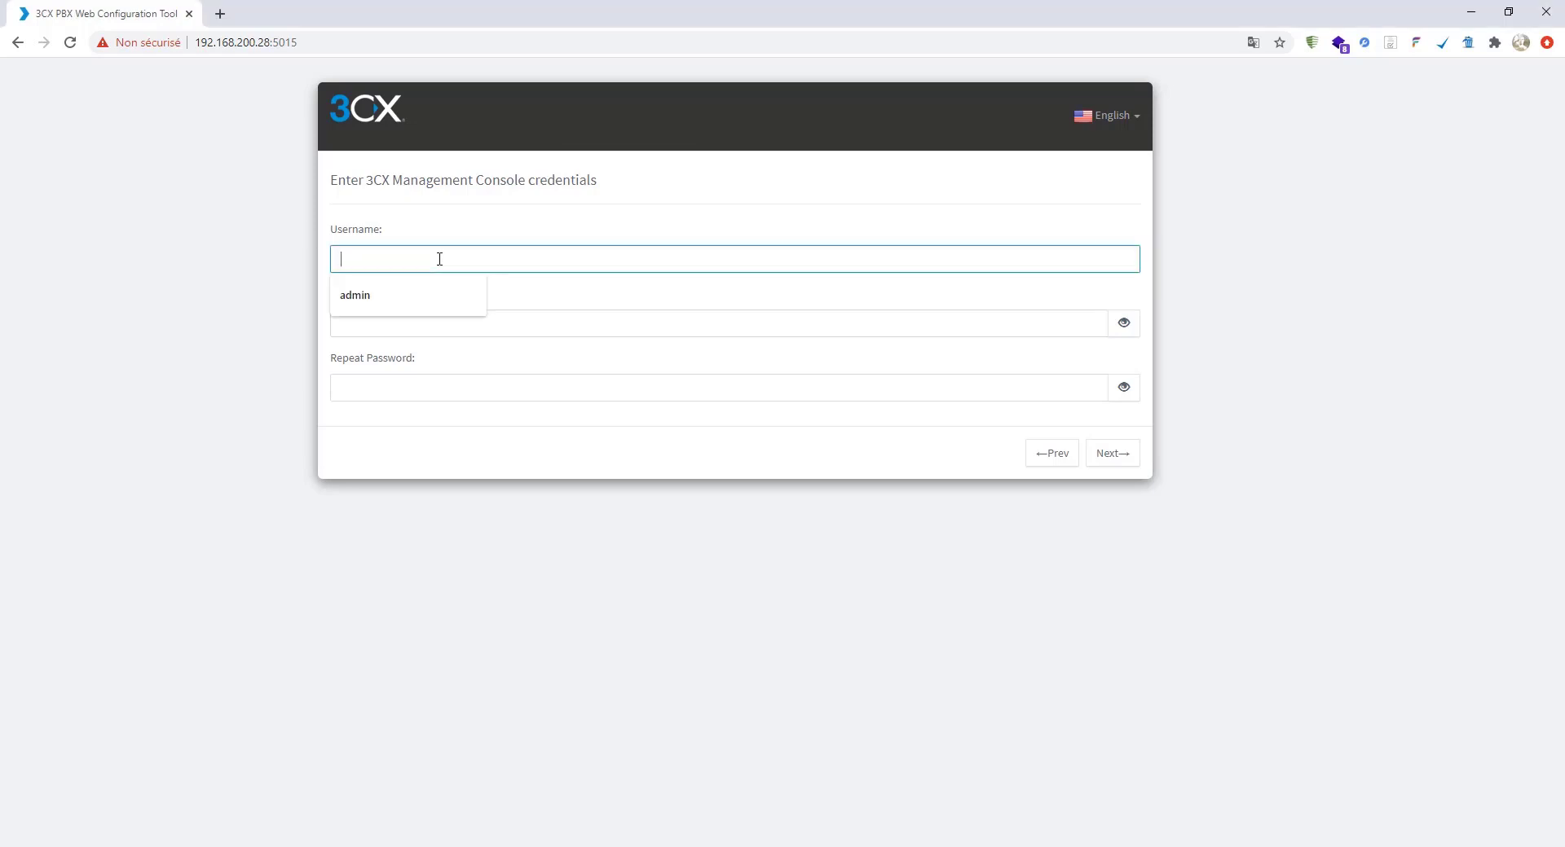
left_click(427, 303)
left_click(421, 330)
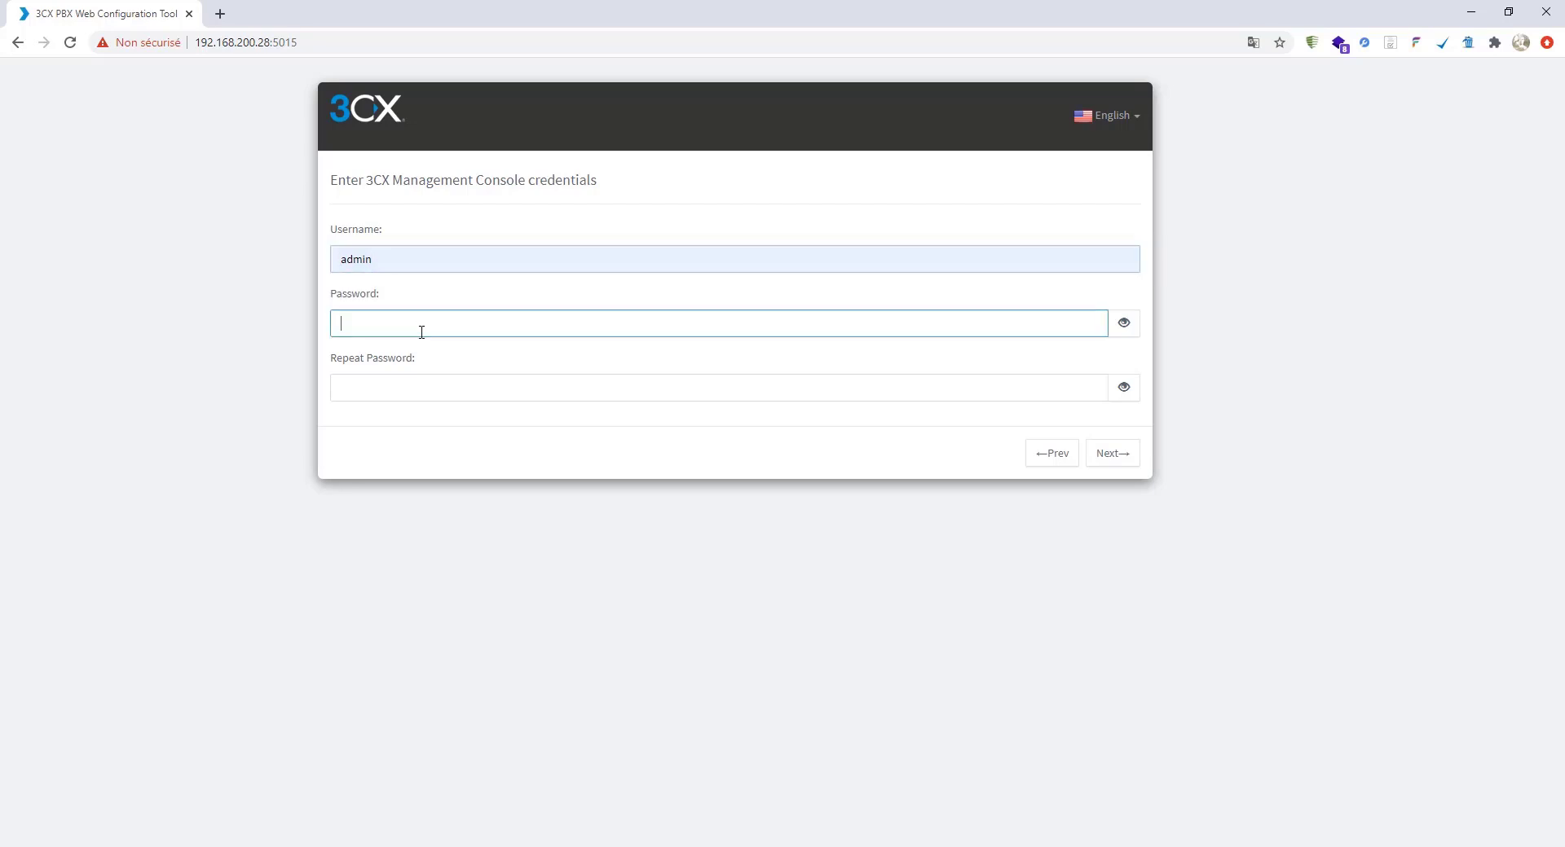
type("admin")
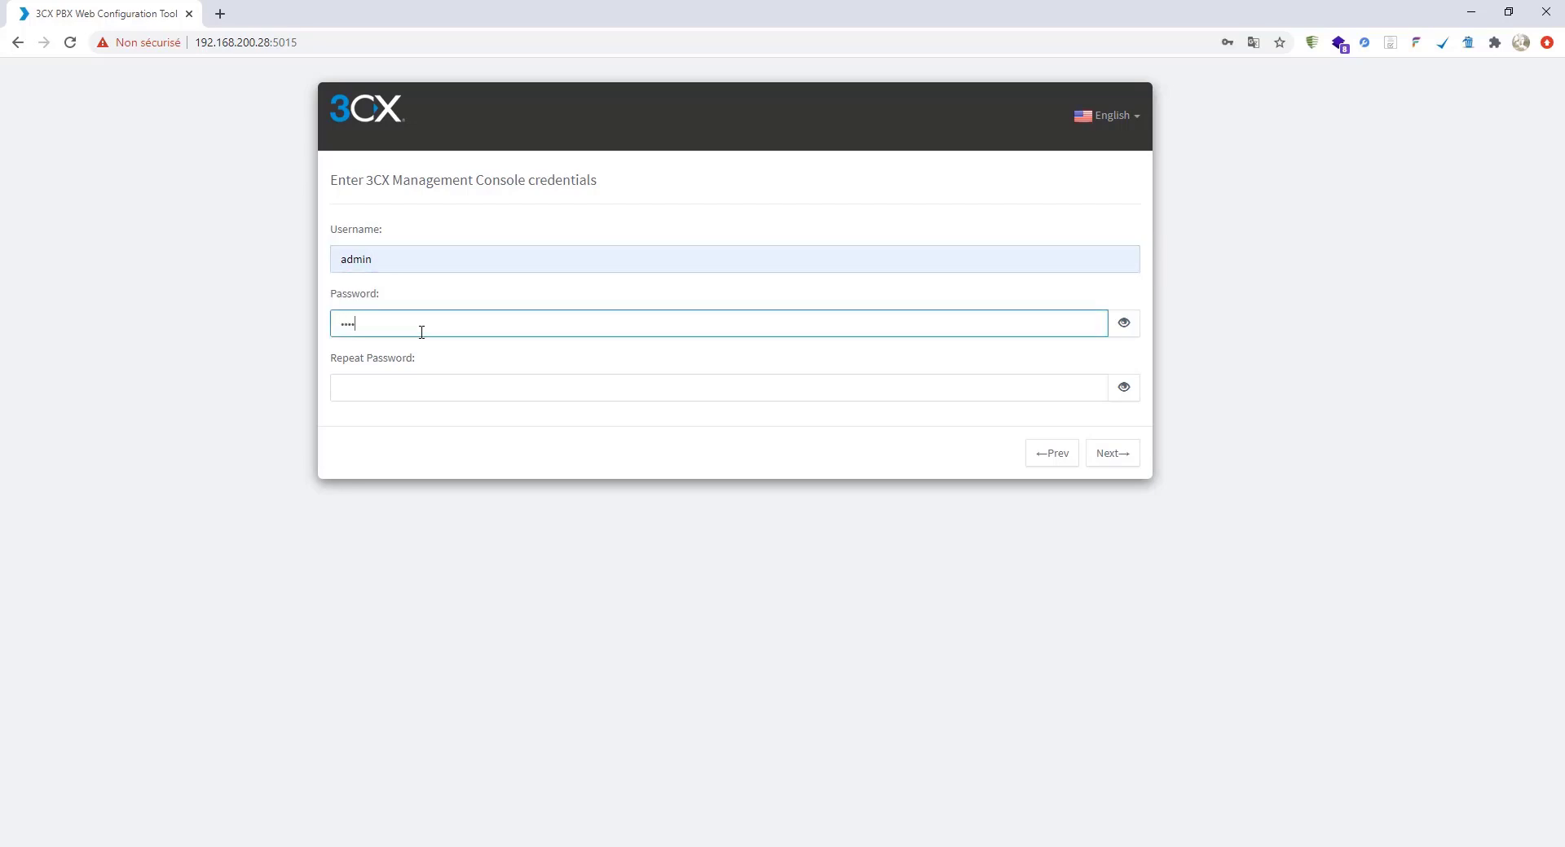
key("BackSpace")
key("BackSpace")
key("BackSpace")
type("••••")
key("BackSpace")
key("BackSpace")
key("BackSpace")
key("BackSpace")
type("•••••")
key("Tab")
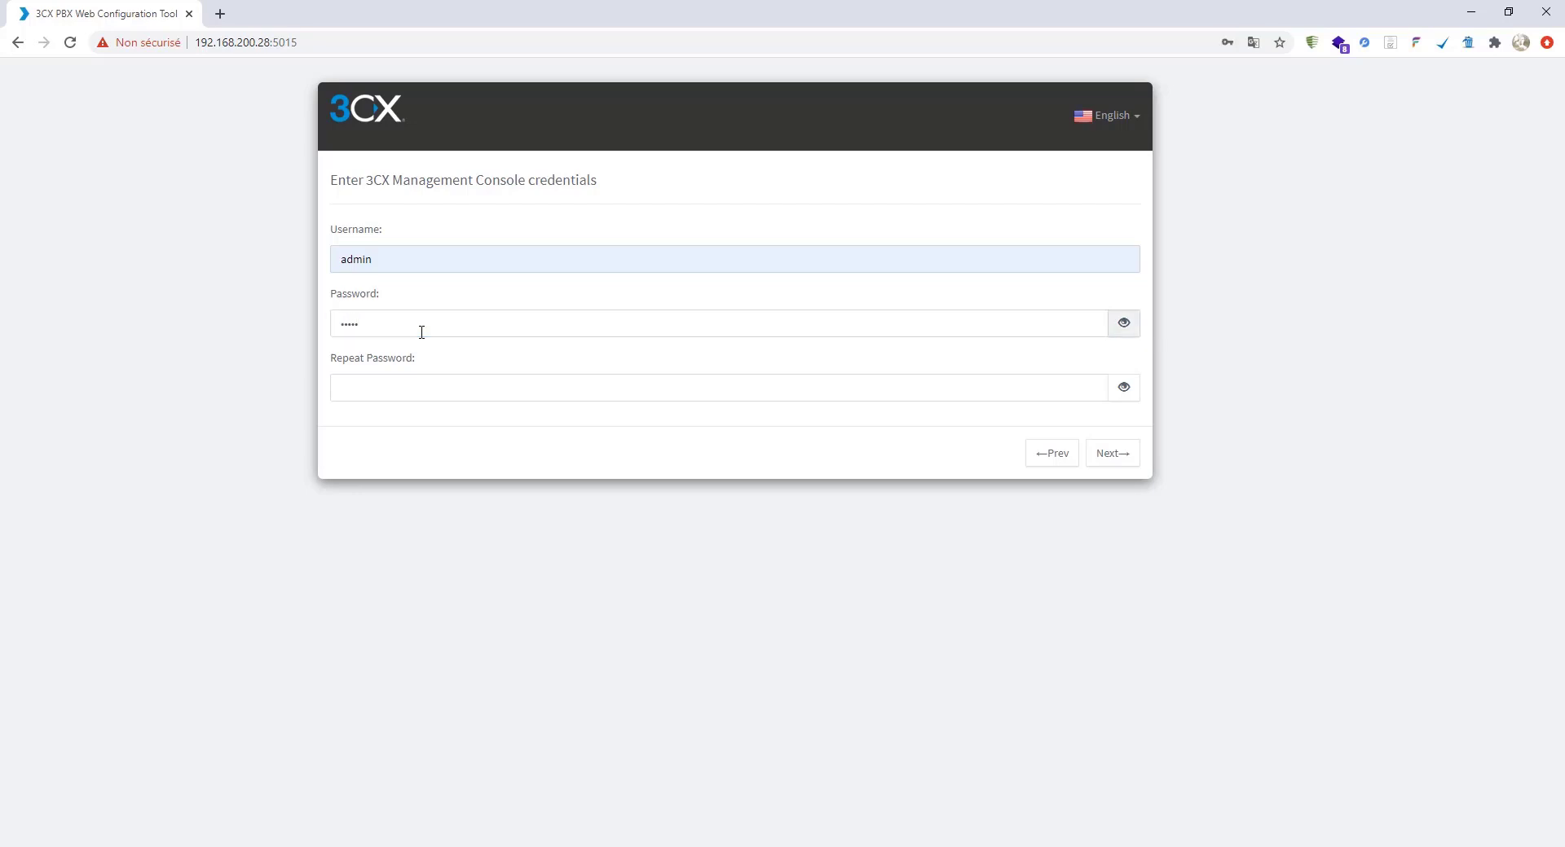
left_click(514, 388)
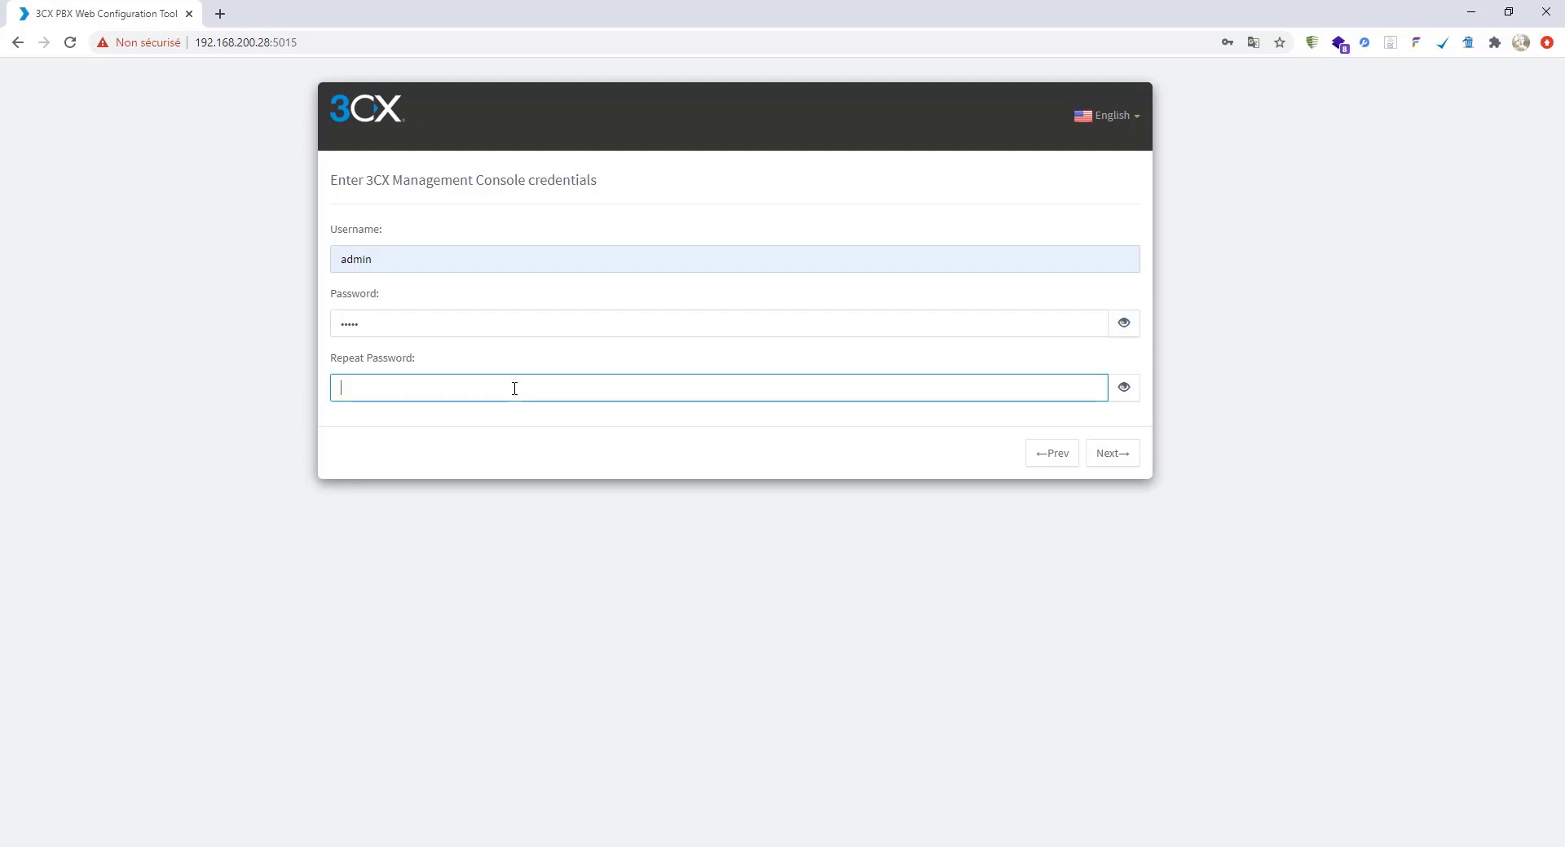
type("•••••")
left_click(1120, 458)
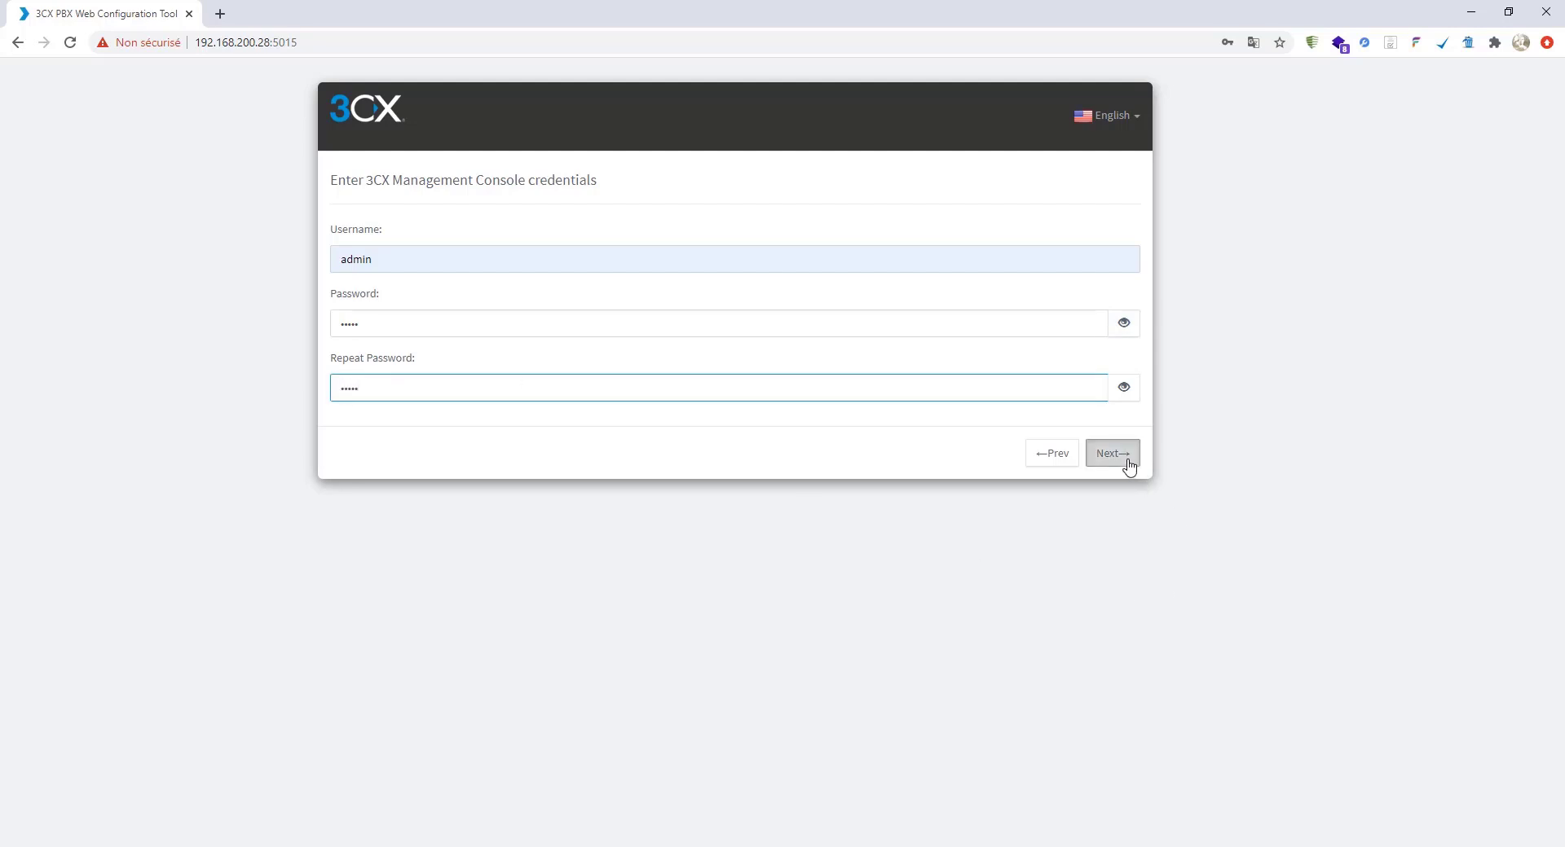
- Replace the rejected password with a stronger 12-character one in both fields and submit
left_click(442, 321)
key("ctrl+a")
type("•••")
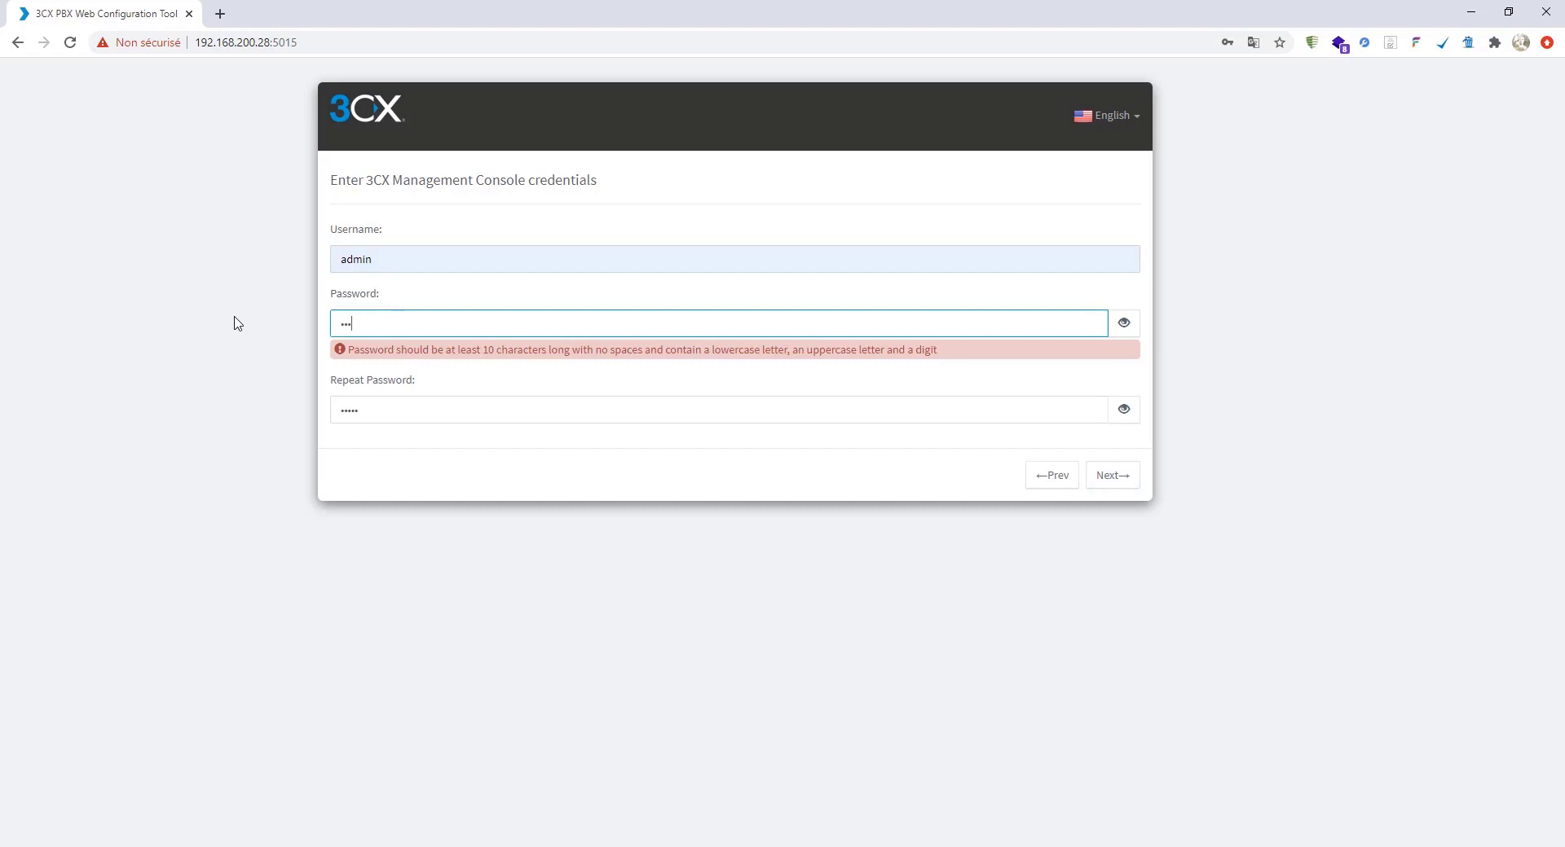
type("••")
left_click(237, 323)
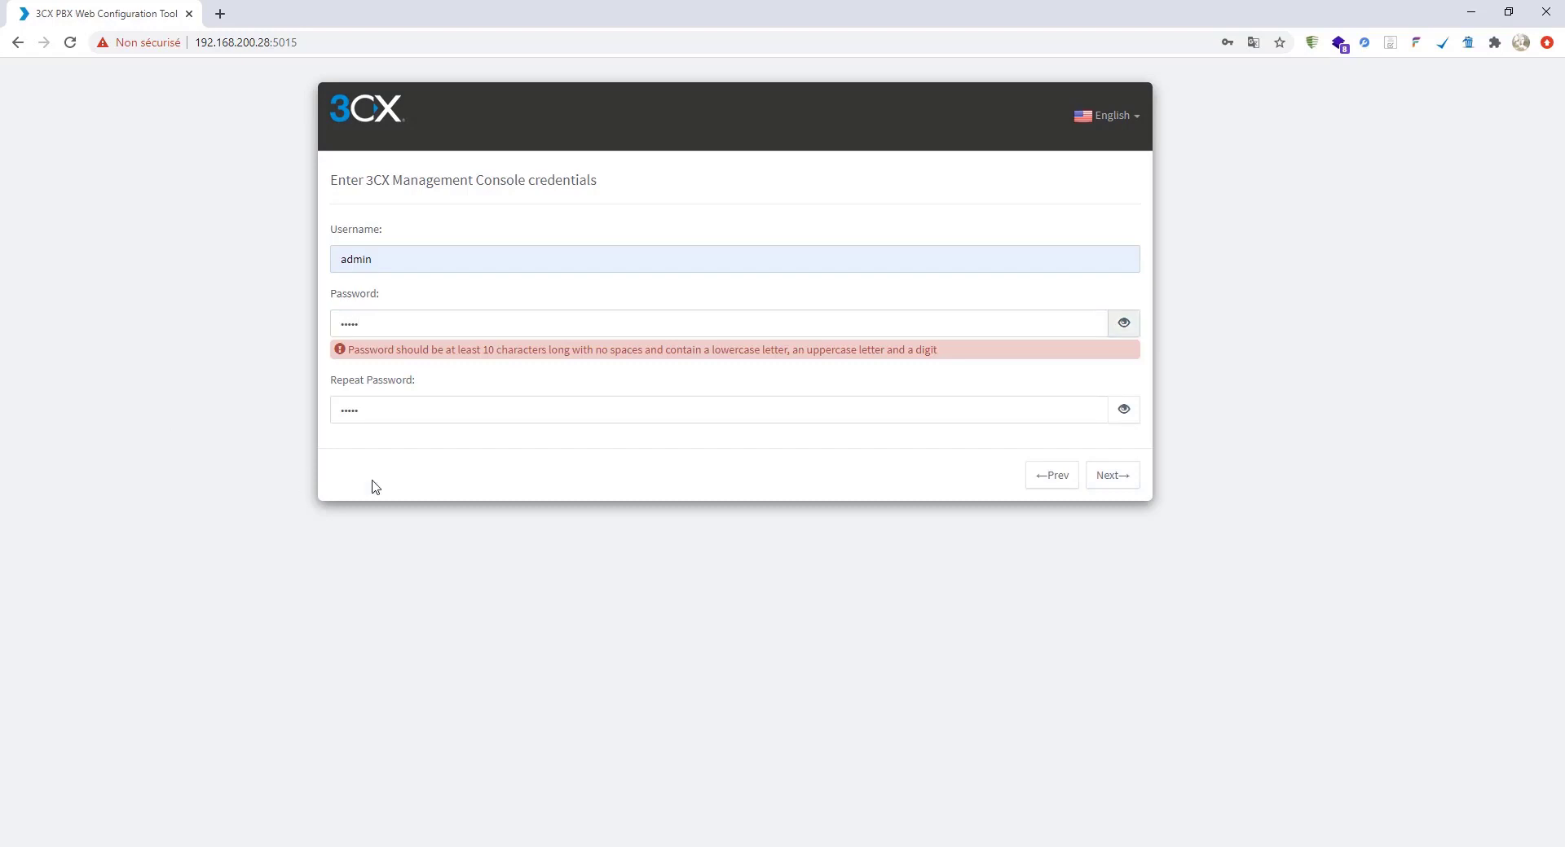
double_click(371, 410)
type("•••••")
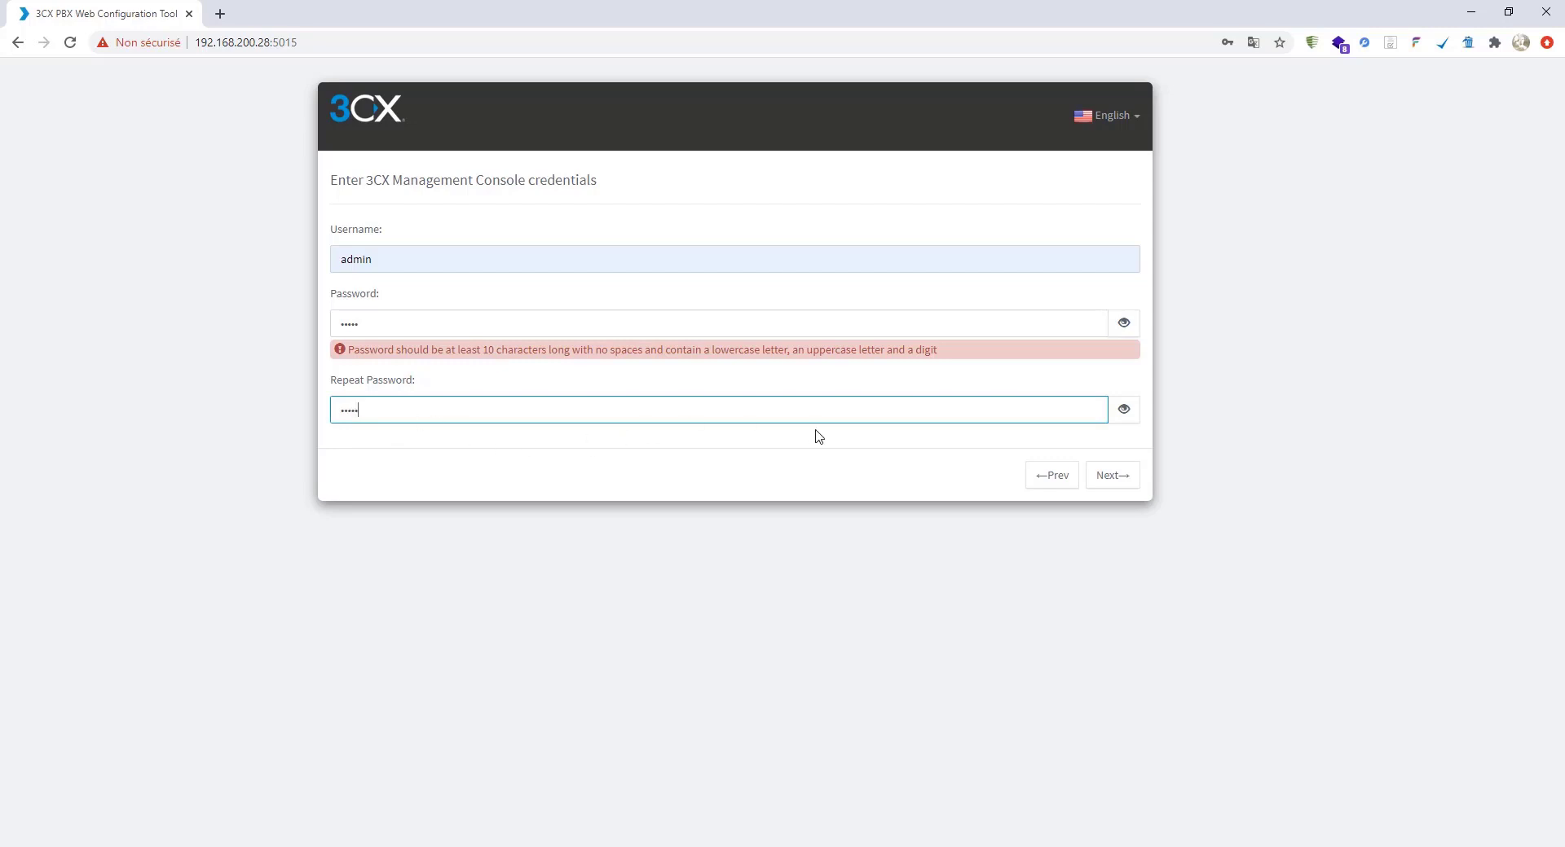
double_click(382, 323)
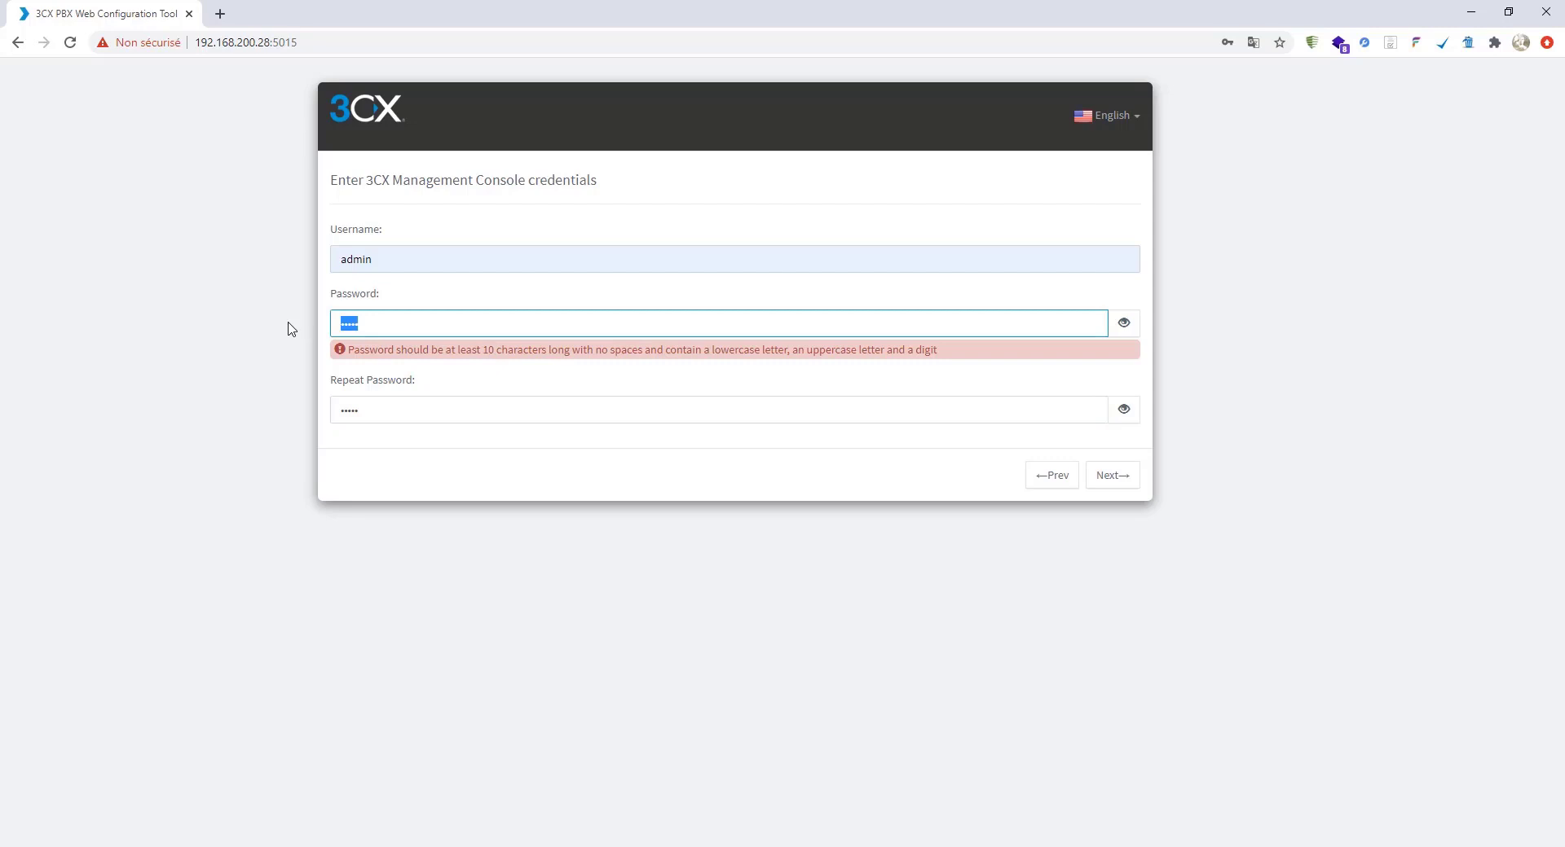
type("••••••••••••")
key("Tab")
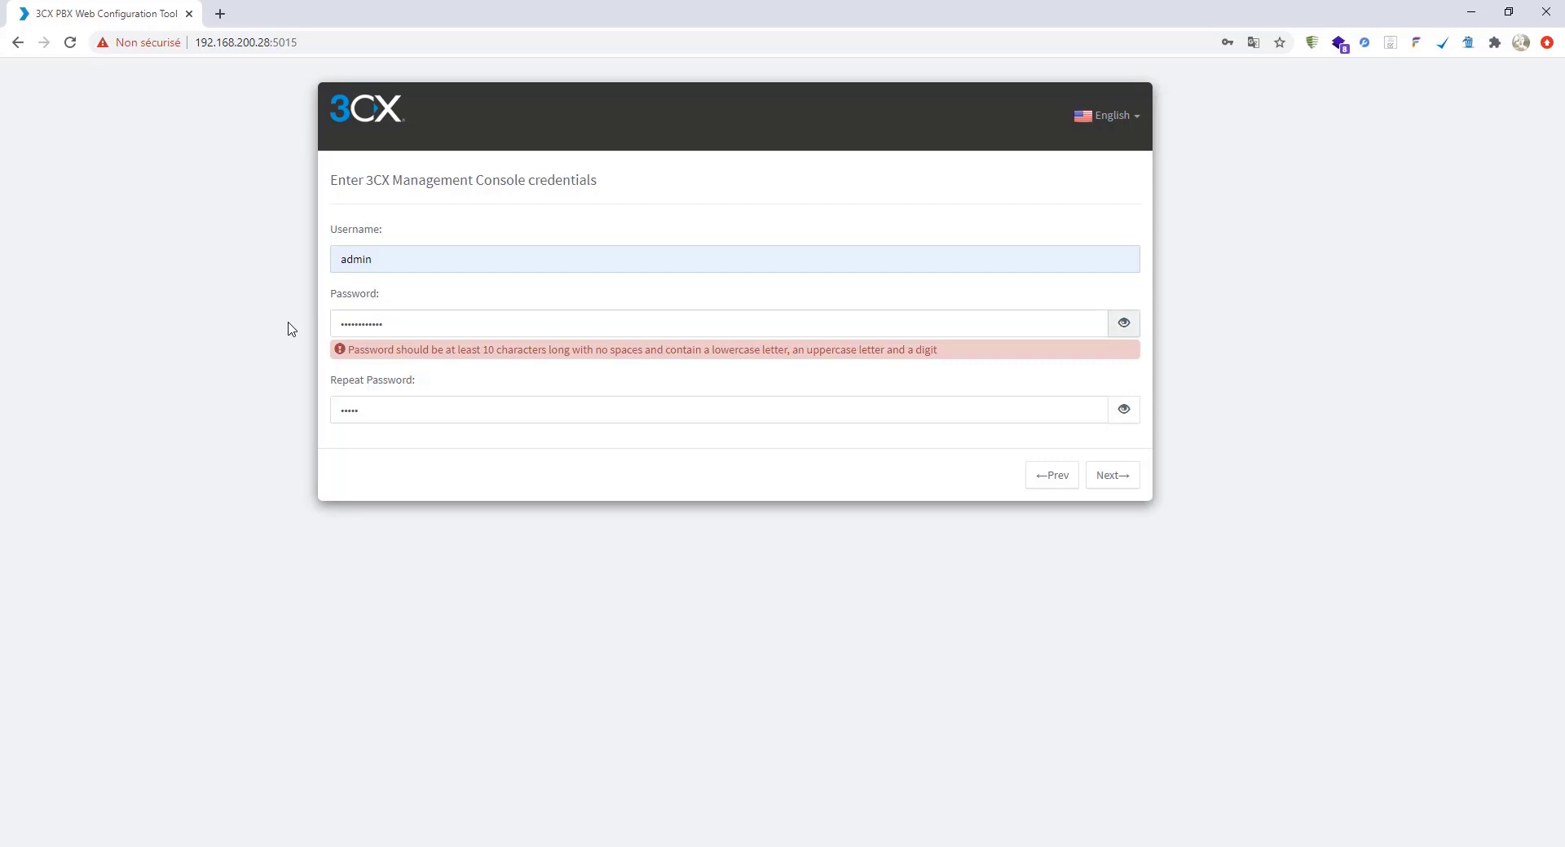
key("Tab")
key("BackSpace")
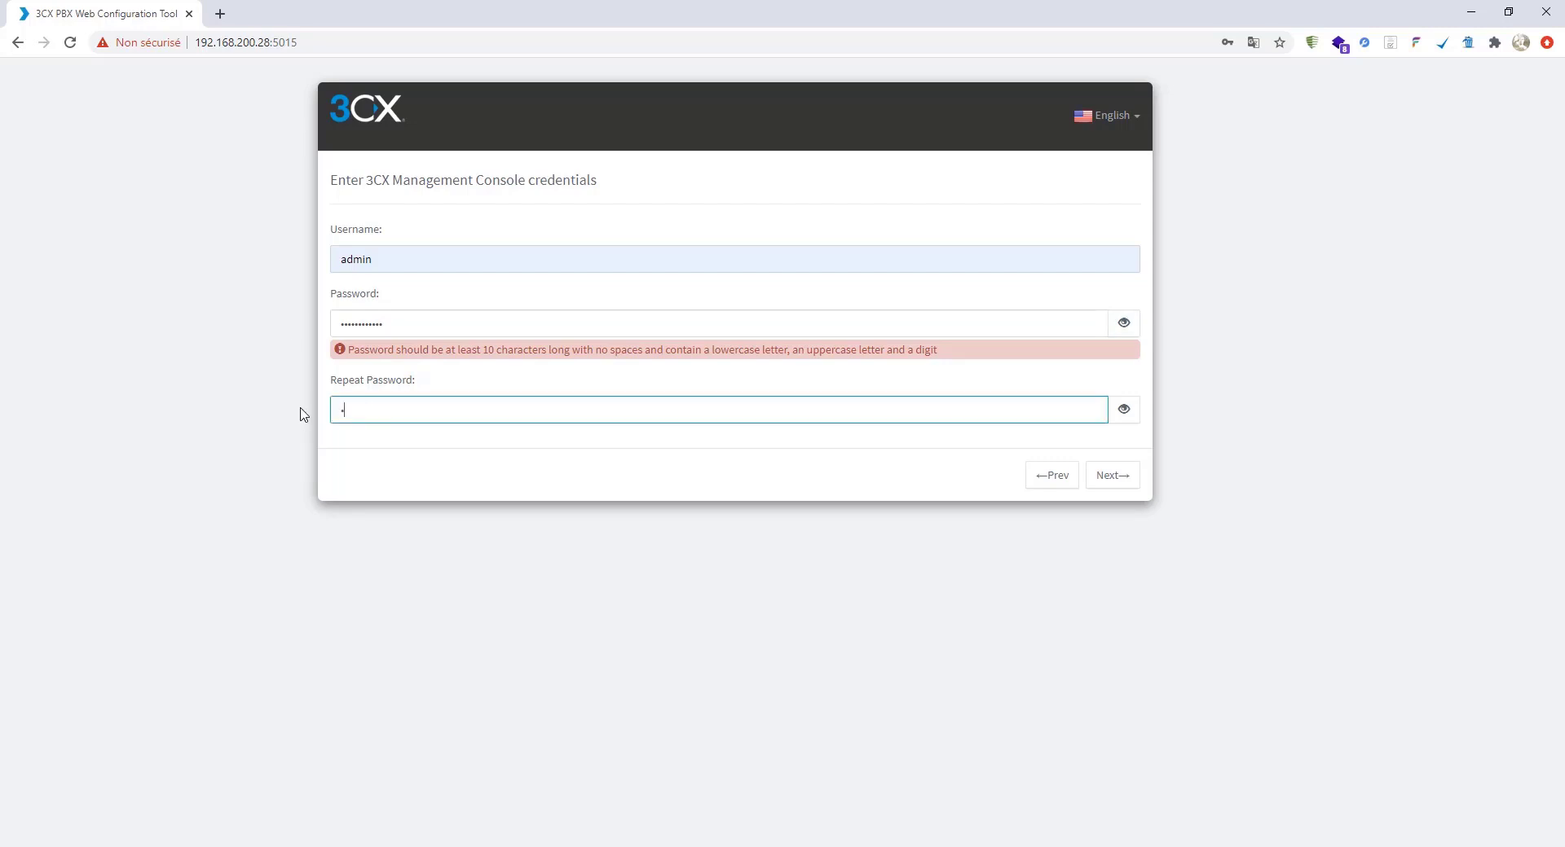
type("••••••••••••")
left_click(1130, 483)
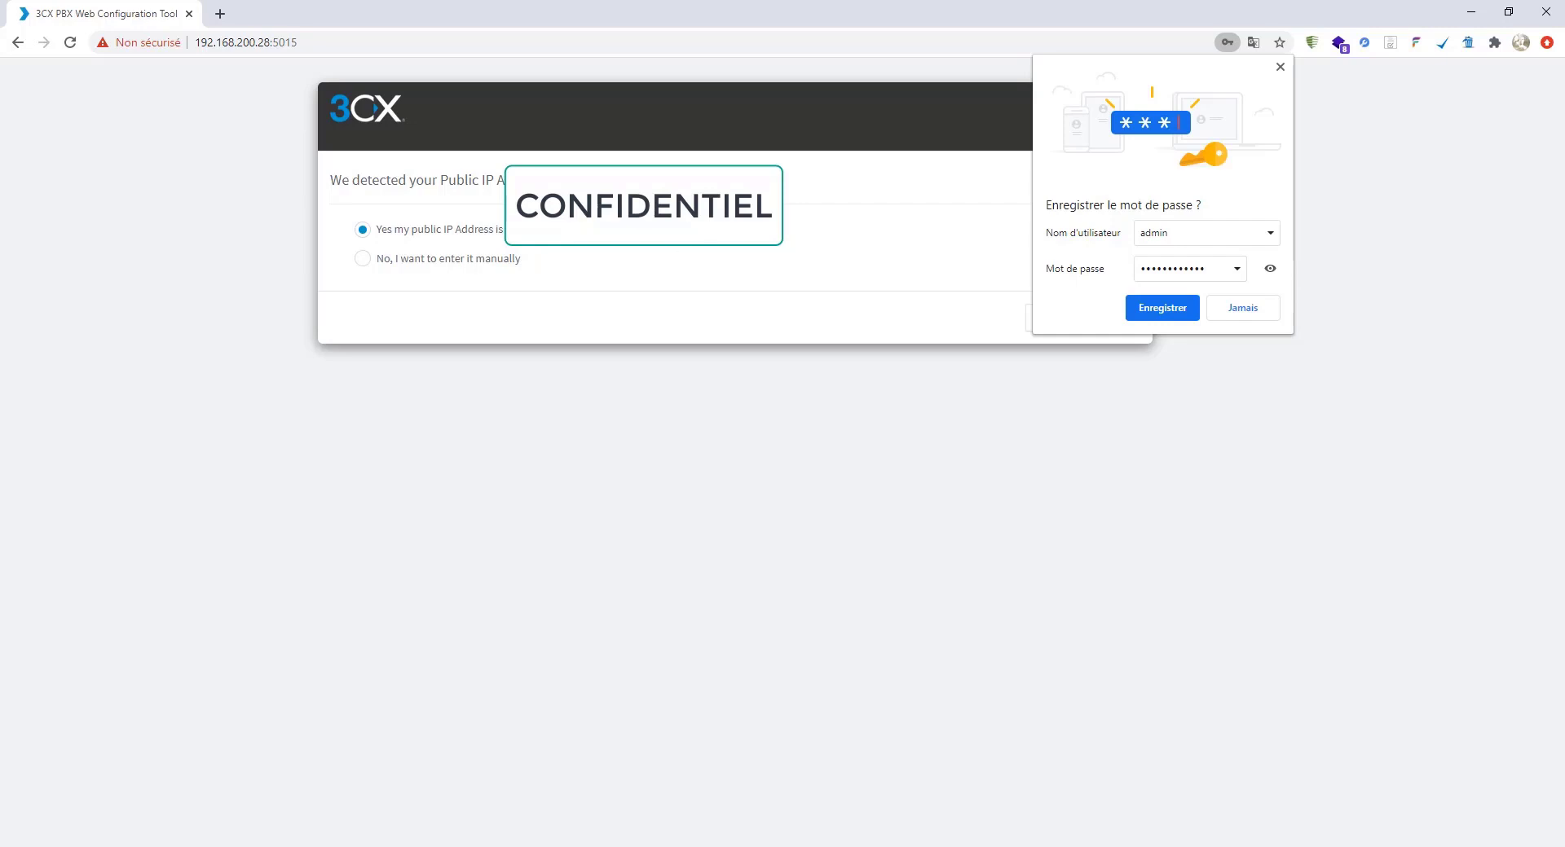
- Dismiss the save-password prompt and accept the detected public IP address
left_click(1279, 67)
left_click(1127, 323)
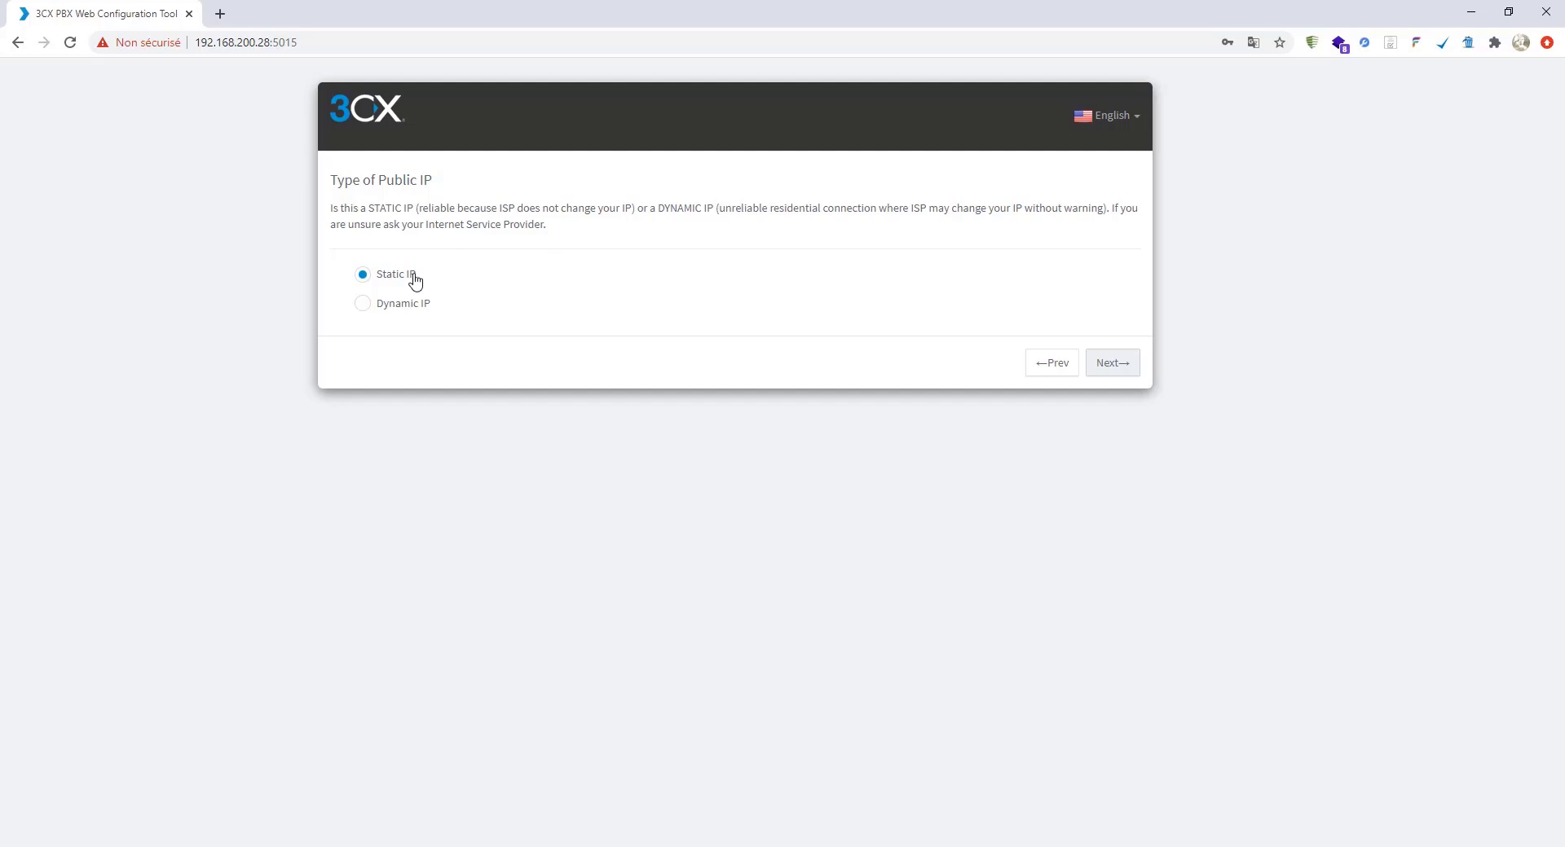
- Keep Static IP, then change the HTTPS port to 443 and the HTTP port to 80
left_click(1121, 379)
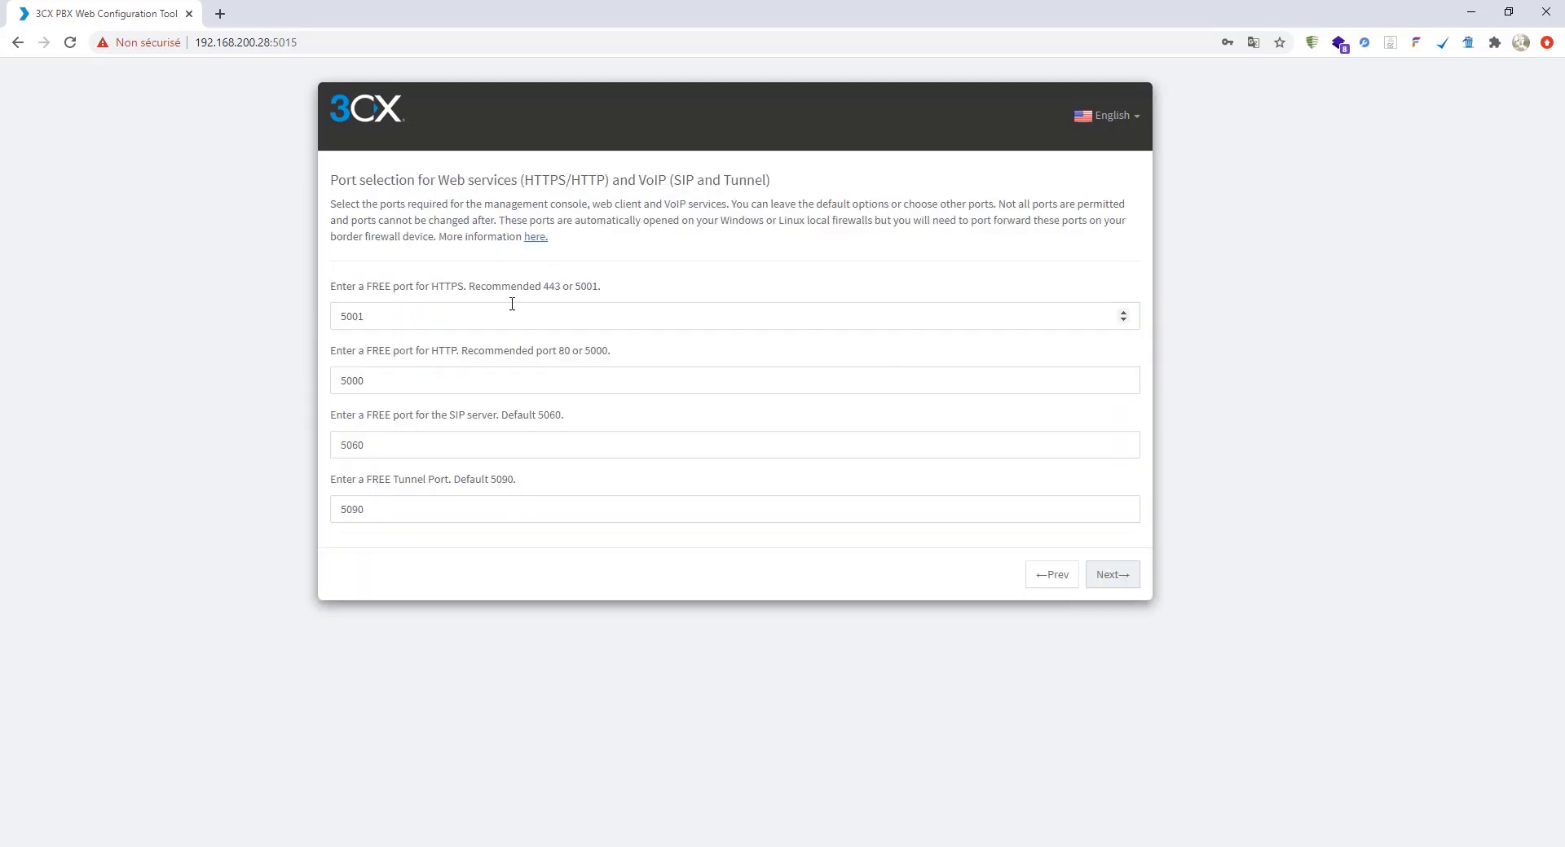
left_click_drag(445, 310, 332, 304)
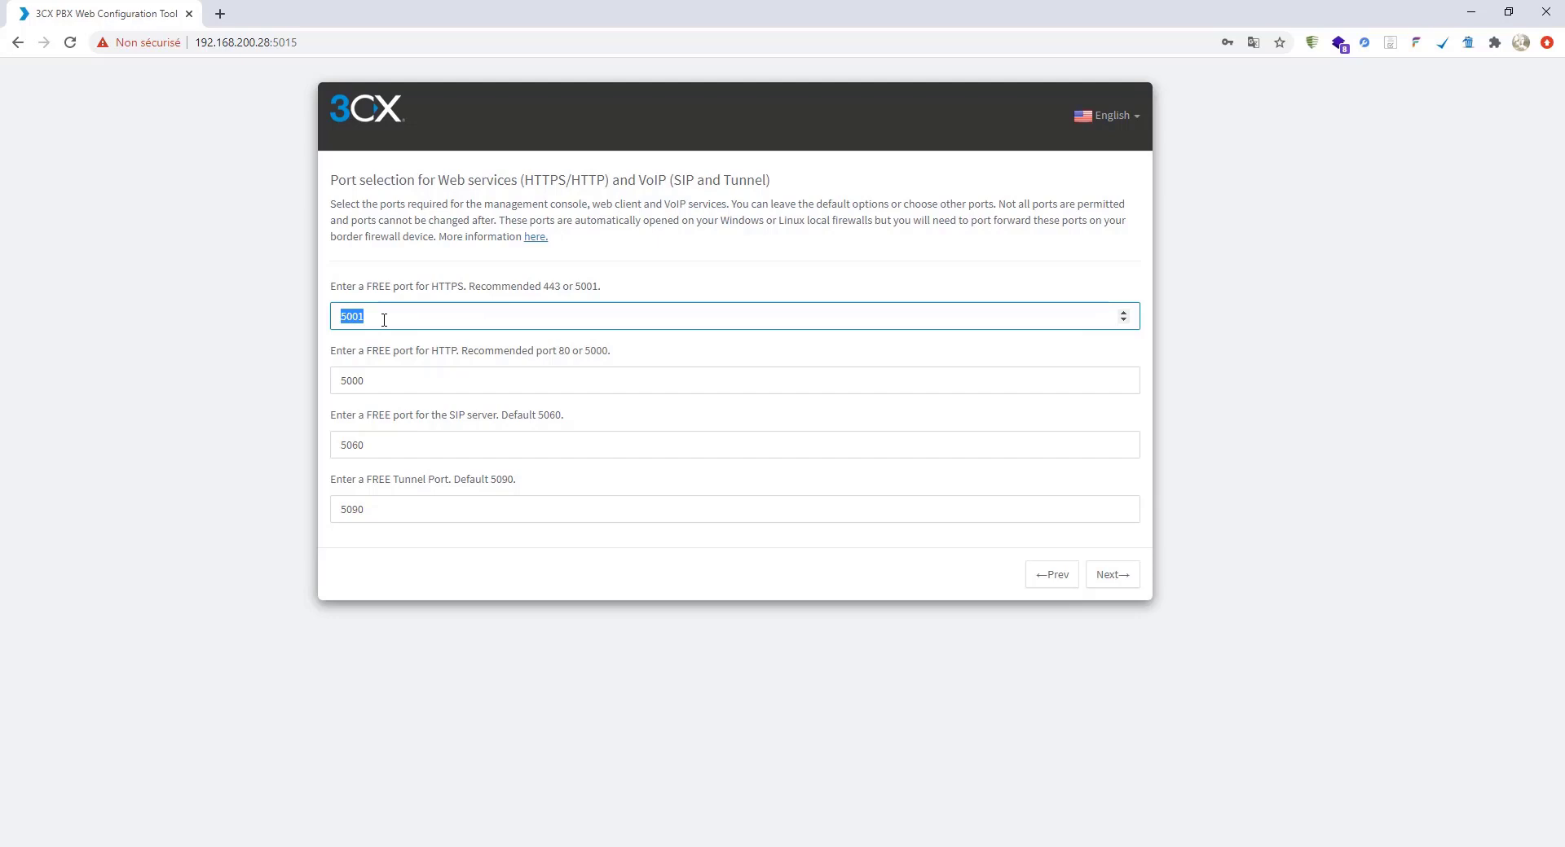
left_click_drag(412, 380, 334, 381)
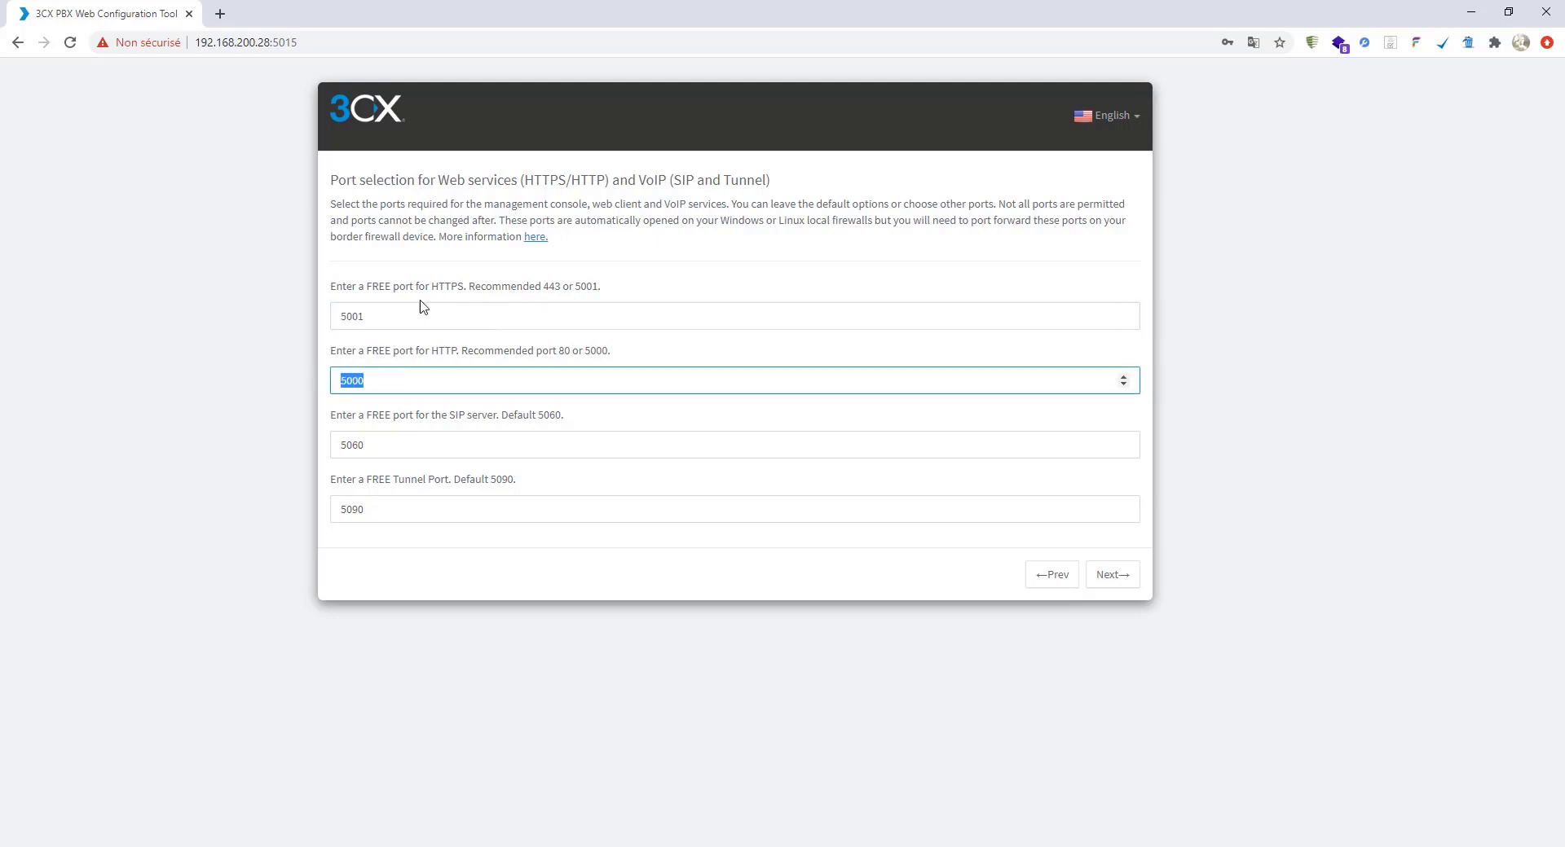
left_click_drag(382, 317, 333, 318)
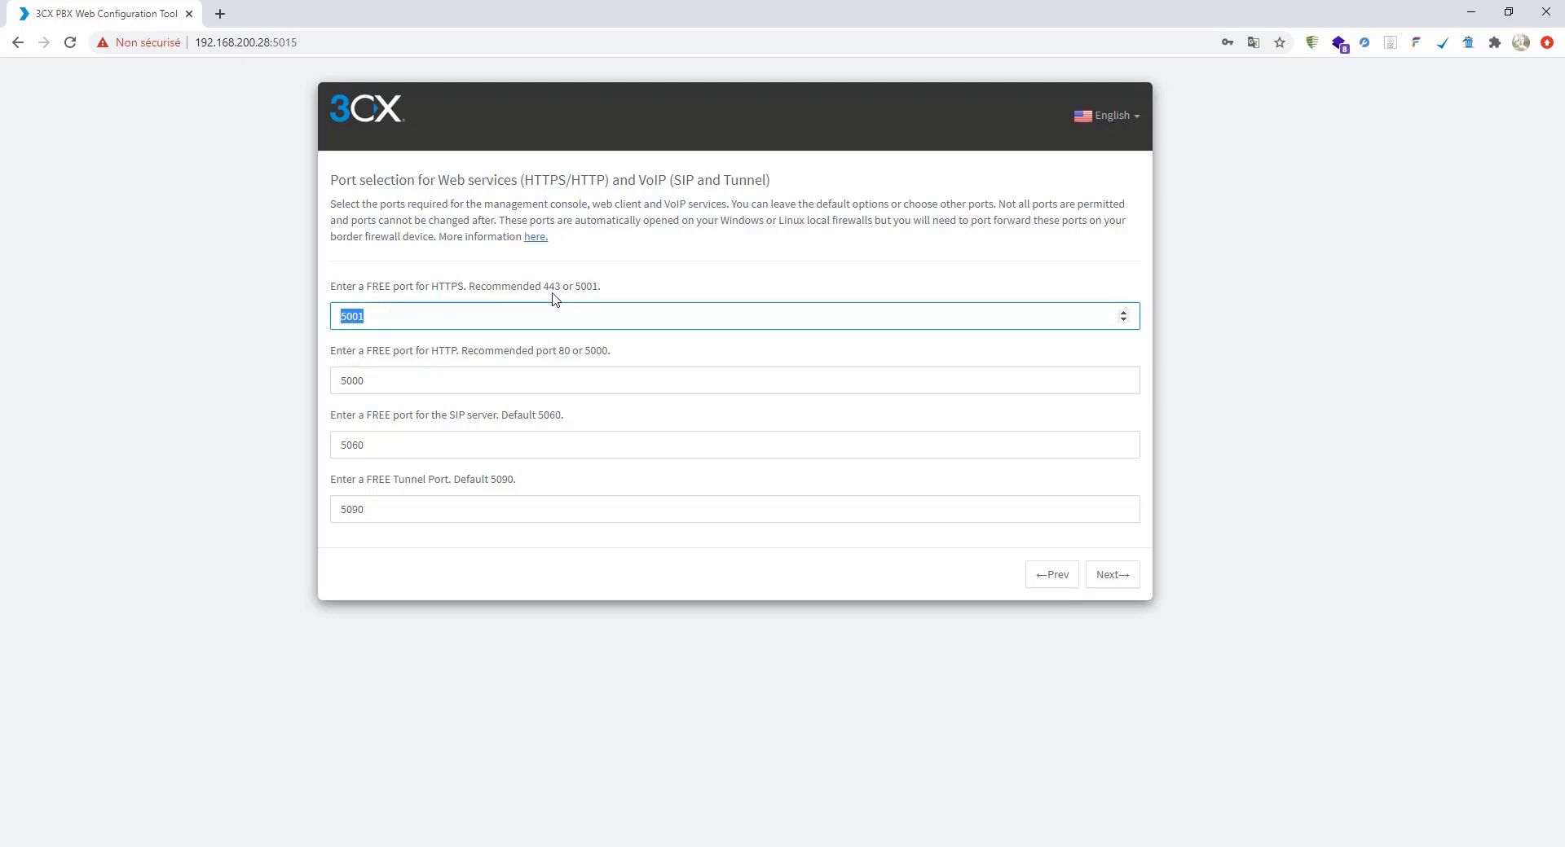
type("443")
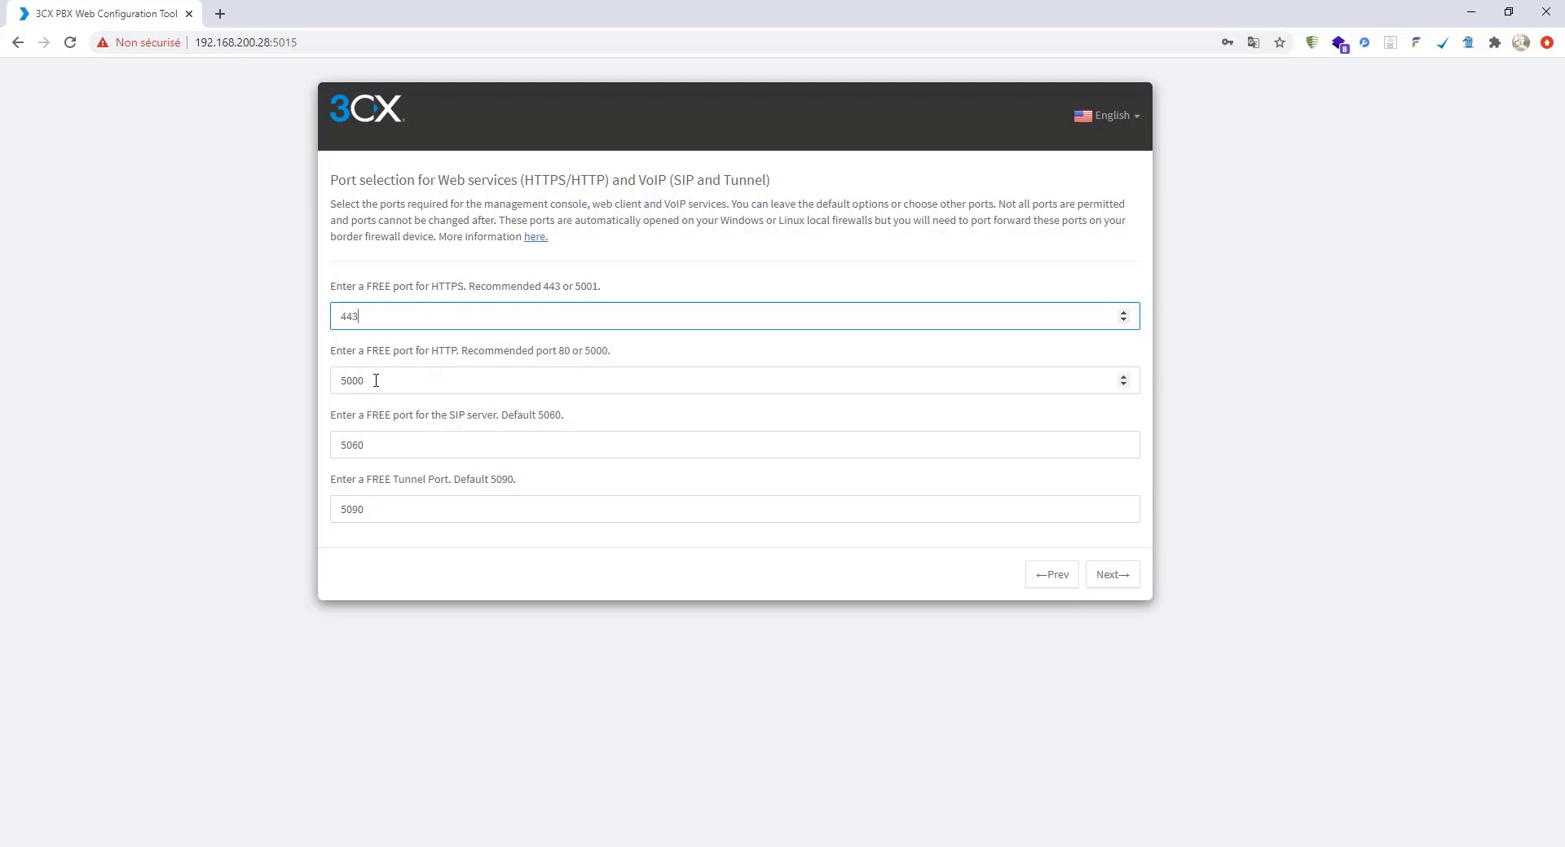
key("Tab")
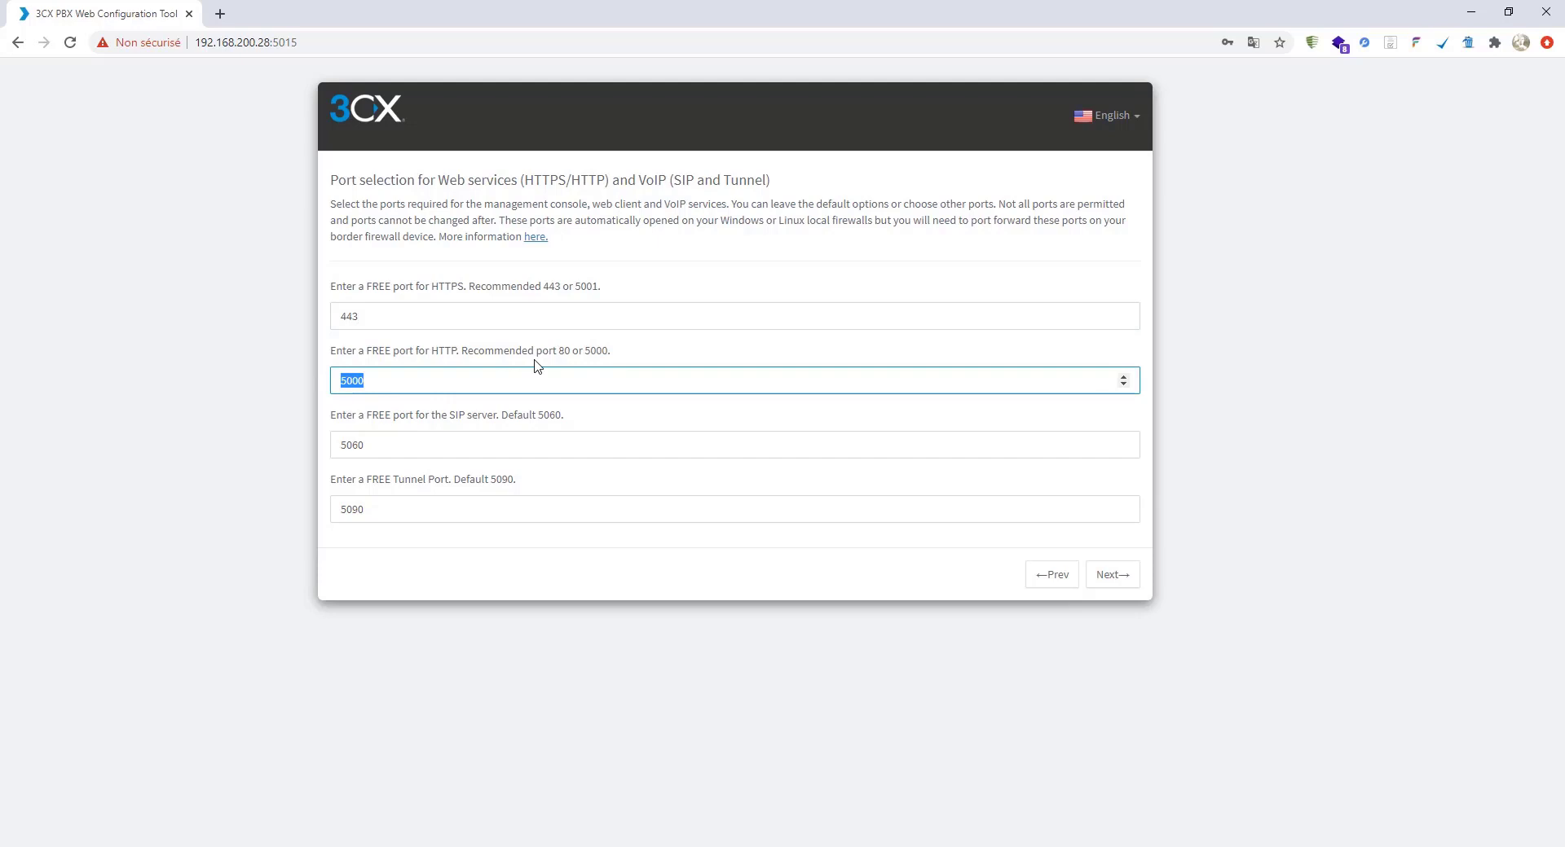
type("80")
- Leave the SIP port at 5060 and the tunnel port at 5090, and continue
left_click(435, 449)
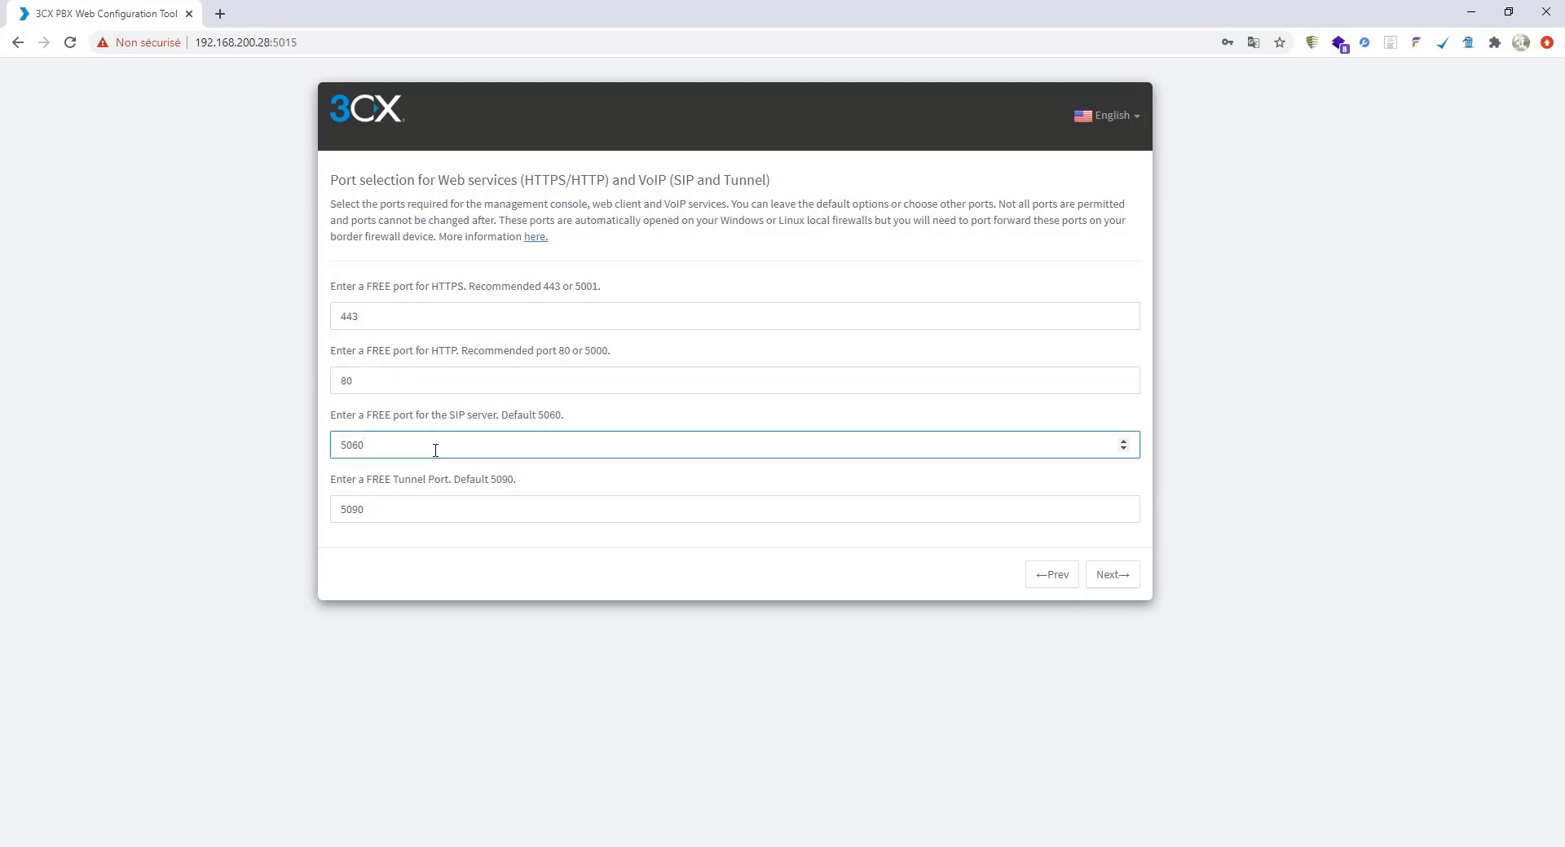
left_click_drag(435, 449, 318, 447)
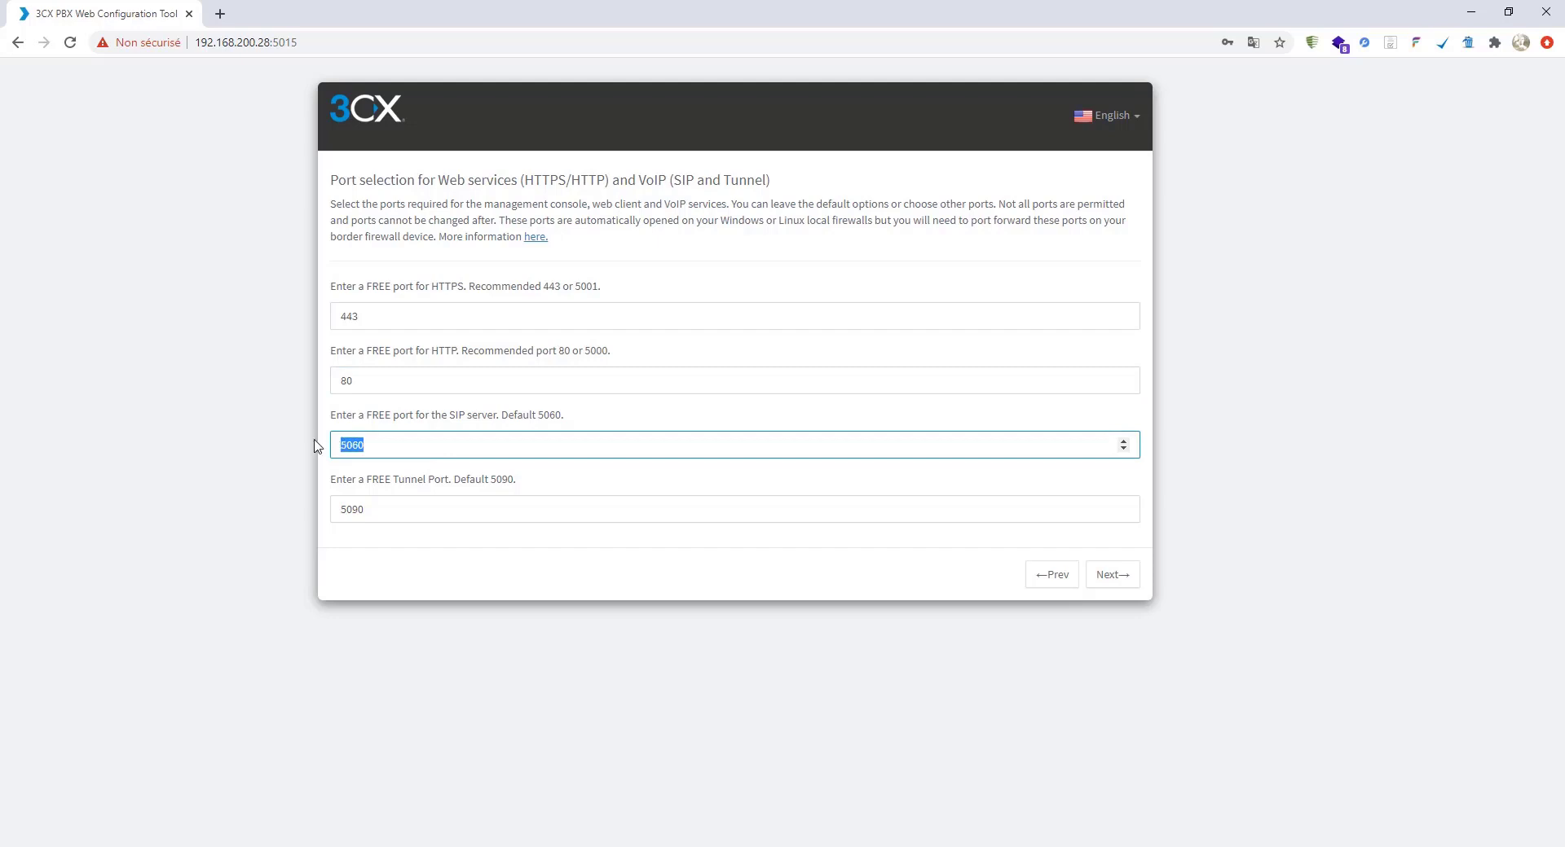
left_click(407, 447)
left_click(398, 515)
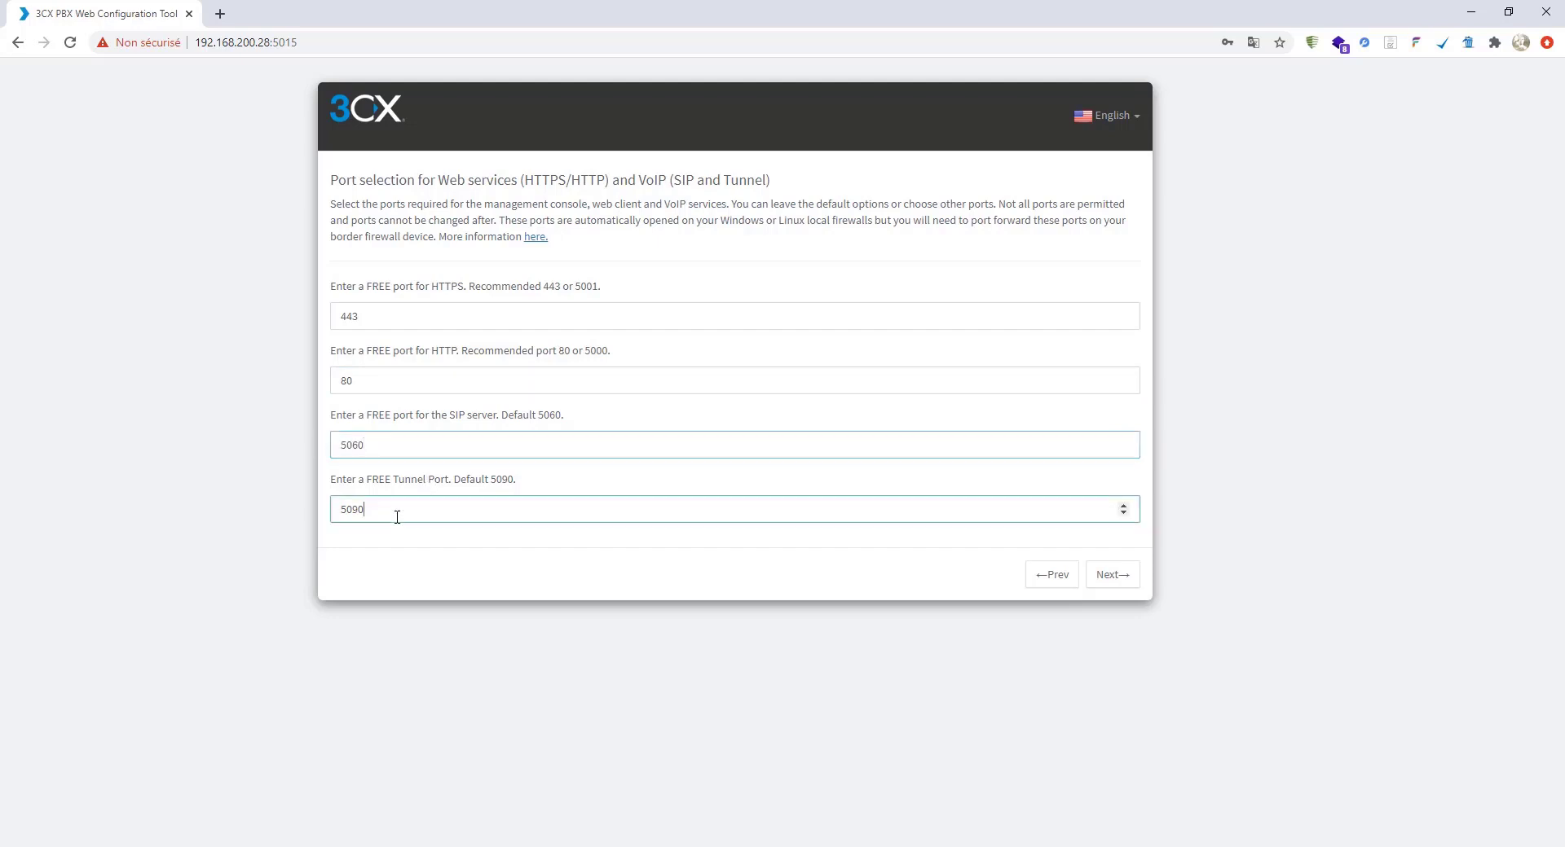
left_click_drag(392, 512, 310, 510)
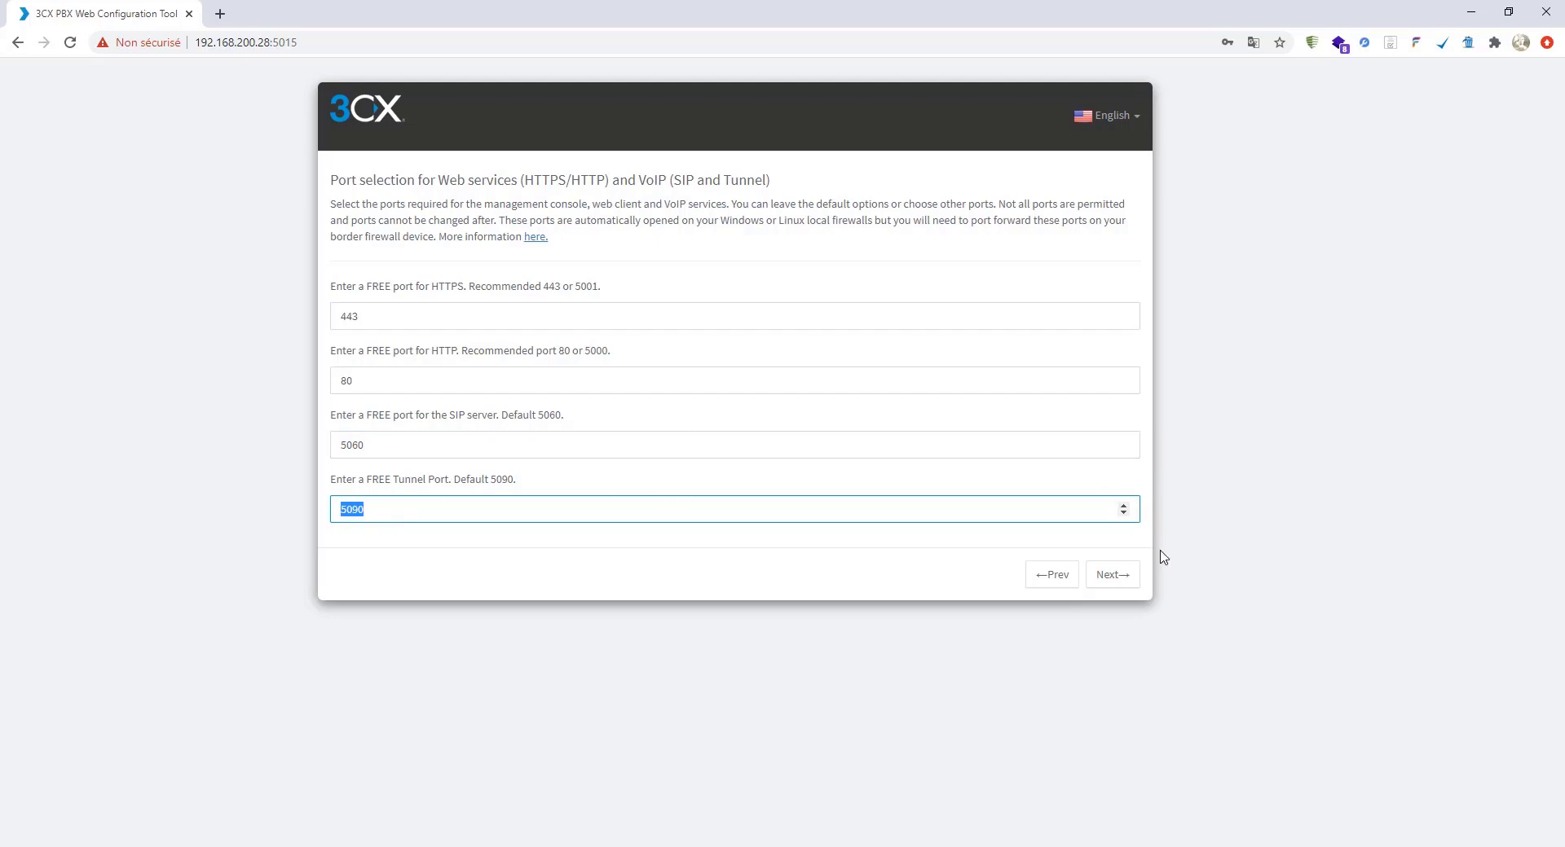
left_click(1113, 586)
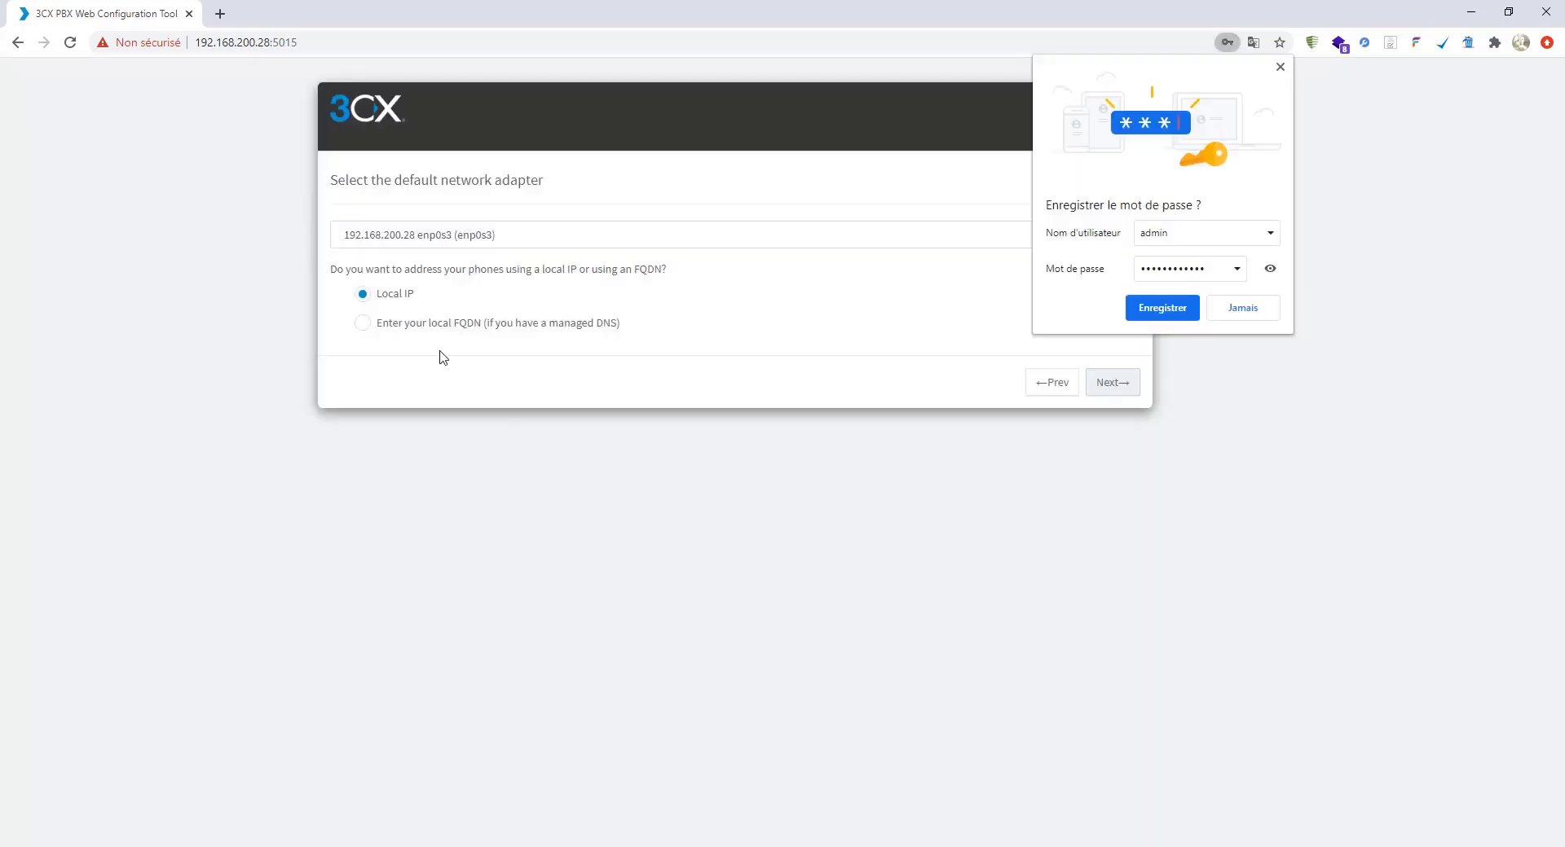
- Dismiss the save-password prompt and keep Local IP as the network adapter setting
left_click(1280, 66)
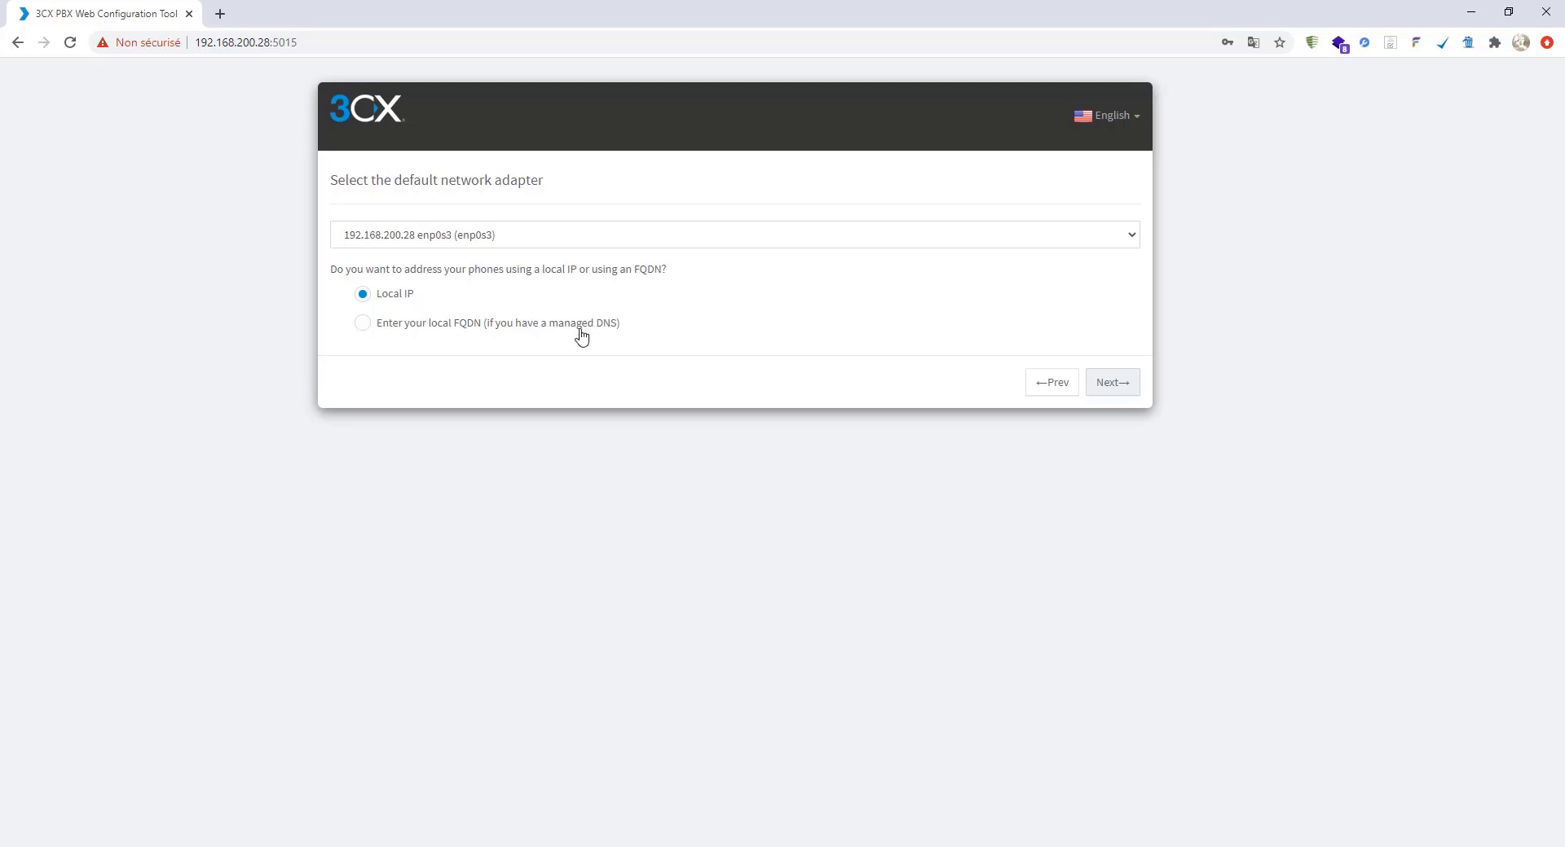
left_click(1111, 382)
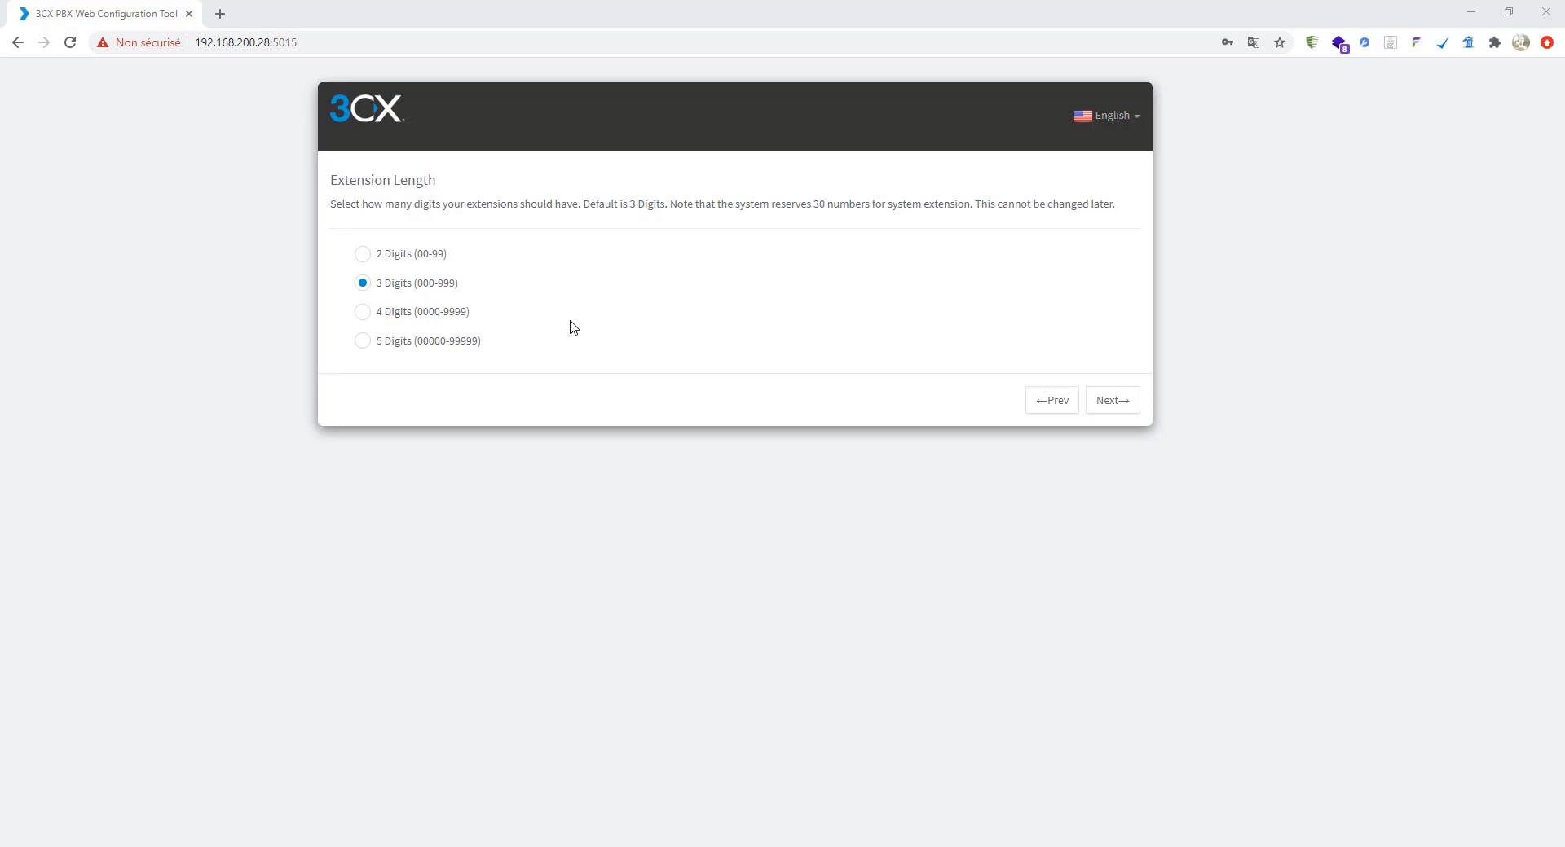
- Choose 4 Digits (0000-9999) as the extension length and continue
left_click(363, 314)
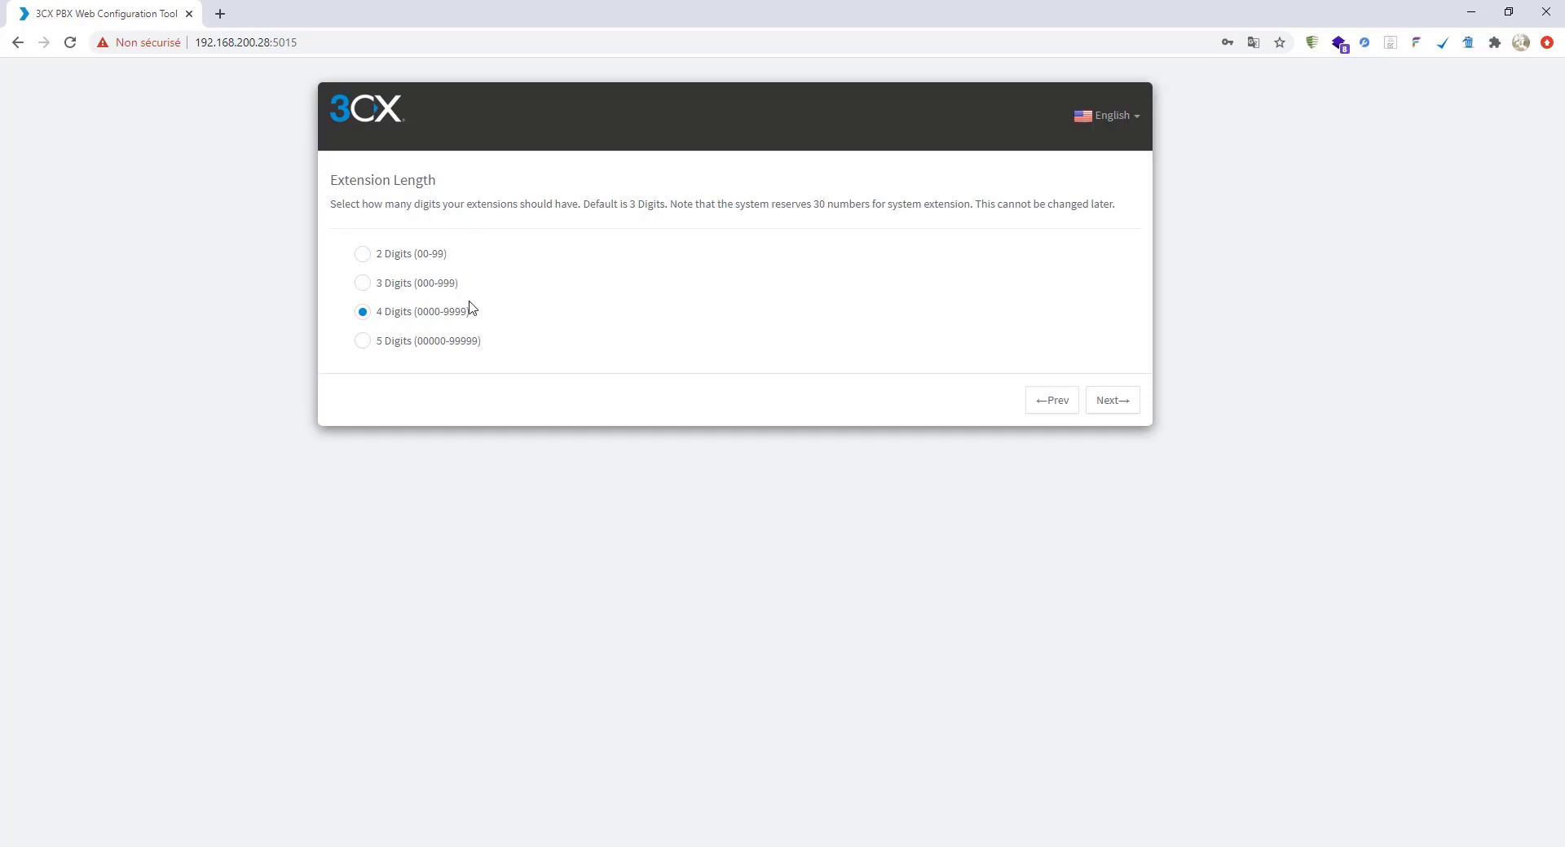
left_click(1110, 405)
left_click(471, 261)
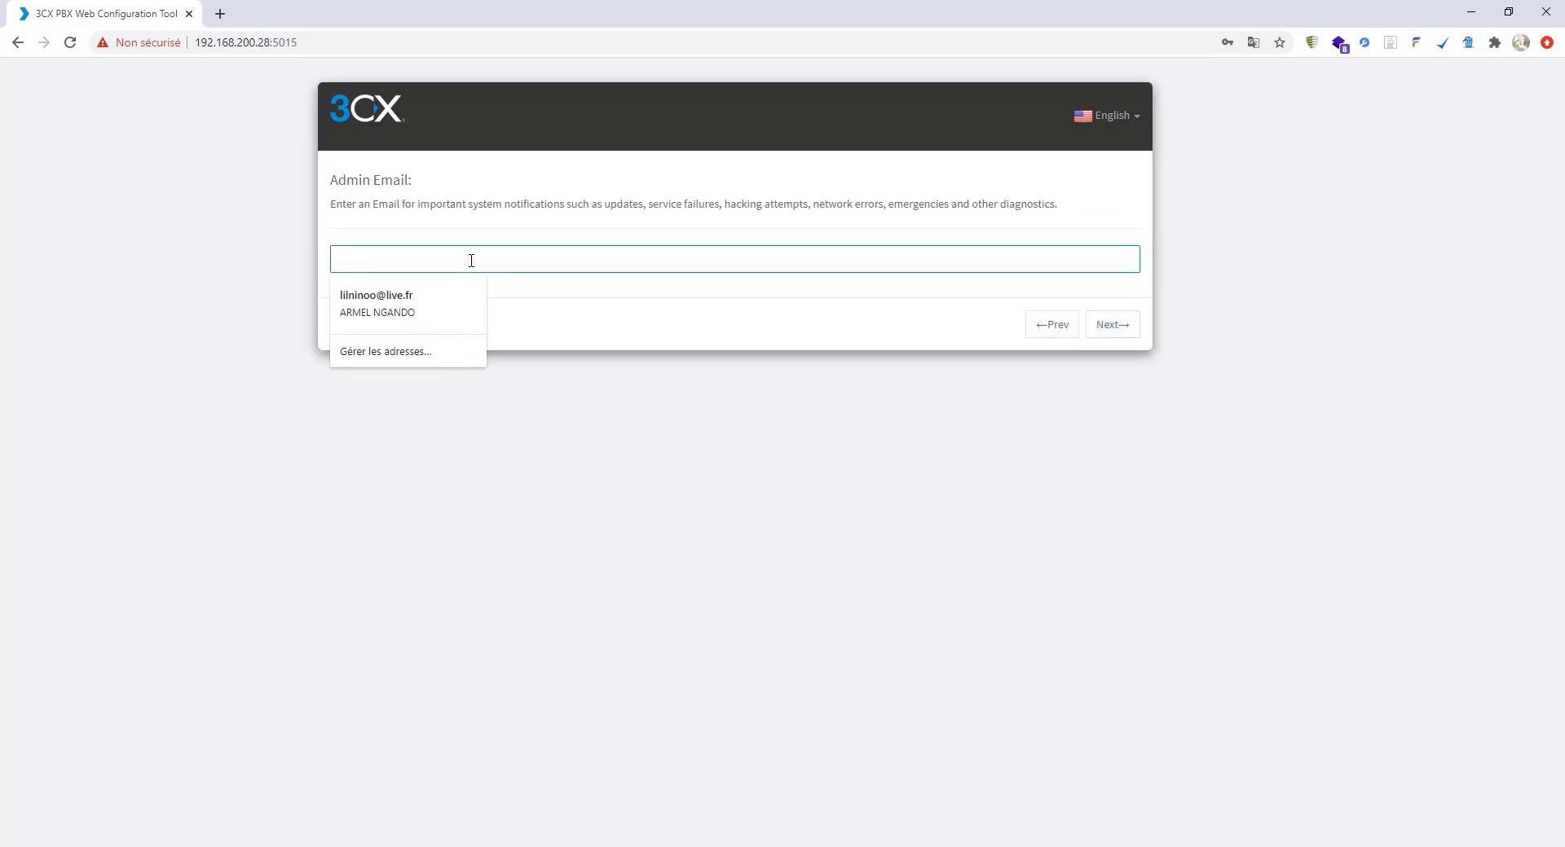
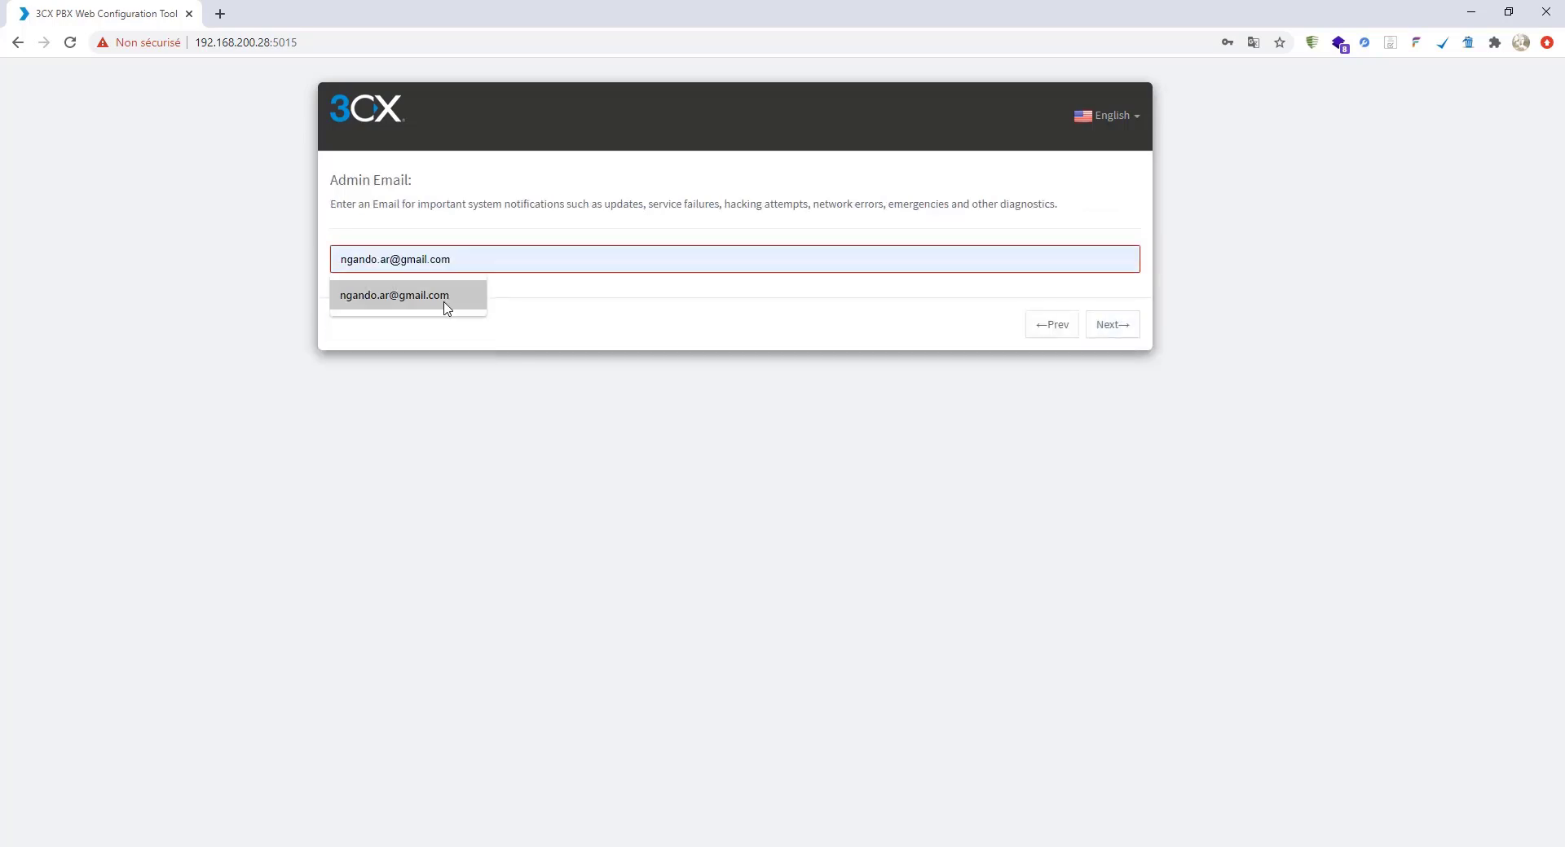
- Fill in the admin email address from the autofill suggestion and continue
left_click(401, 289)
left_click(1113, 326)
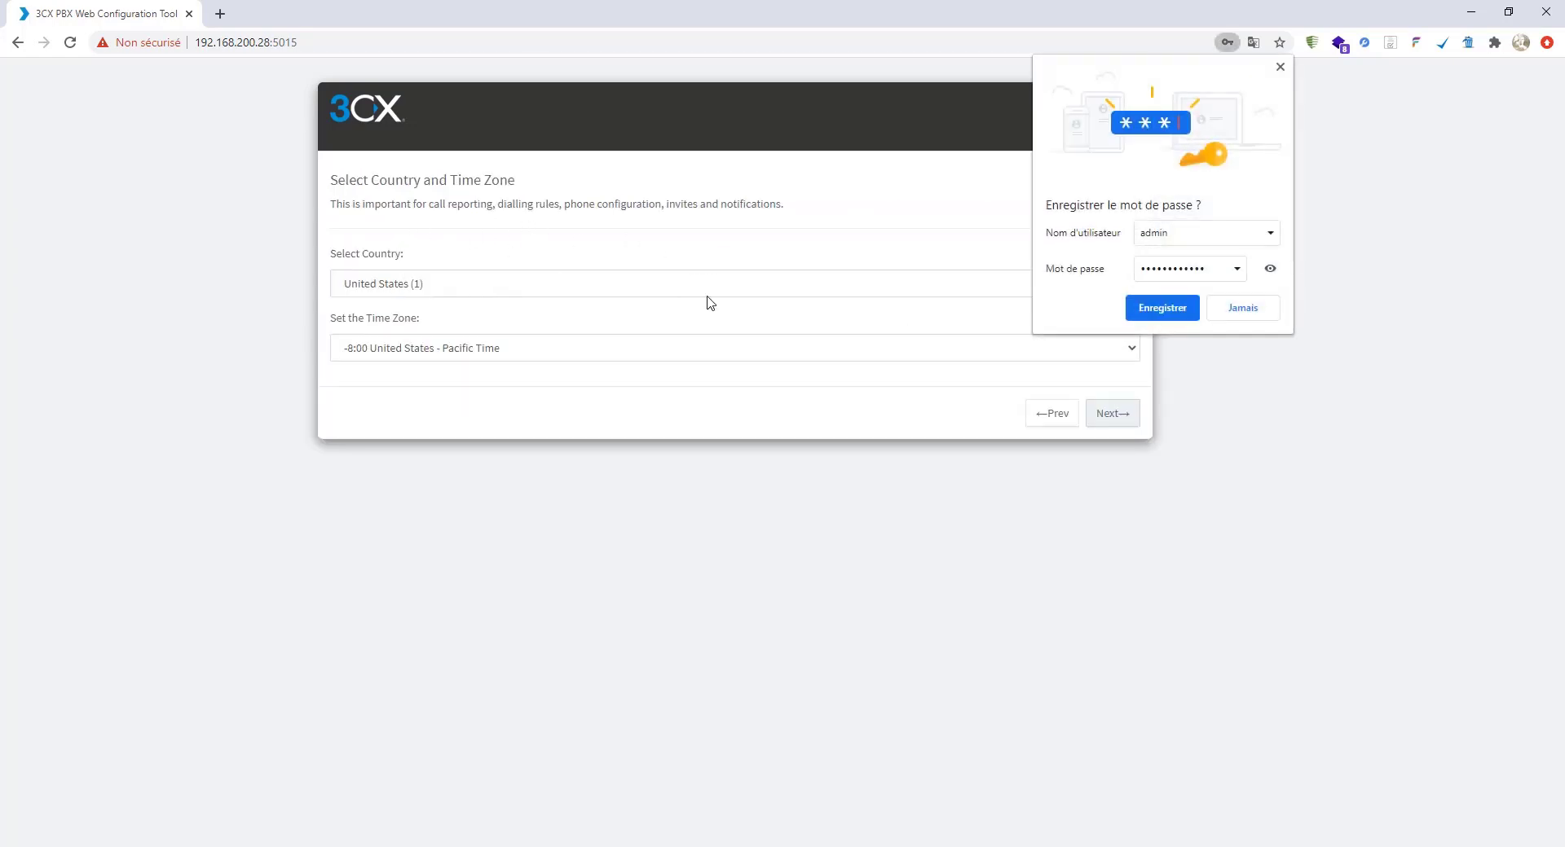
- Set the country to France (33) and the time zone to +1:00 France (Paris)
left_click(1280, 67)
left_click(1100, 348)
left_click(462, 524)
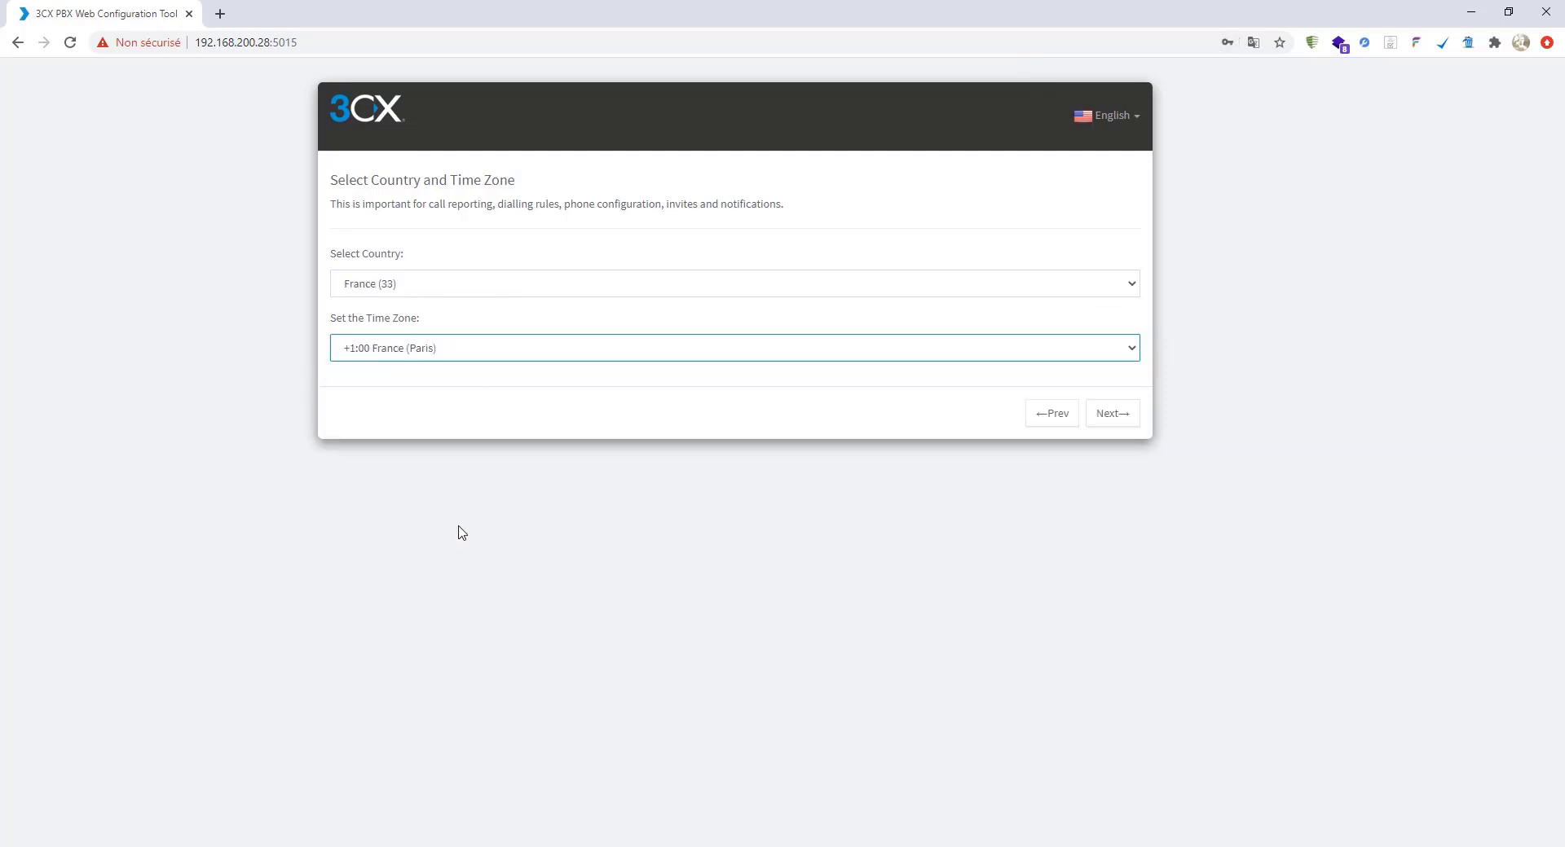
left_click(1108, 415)
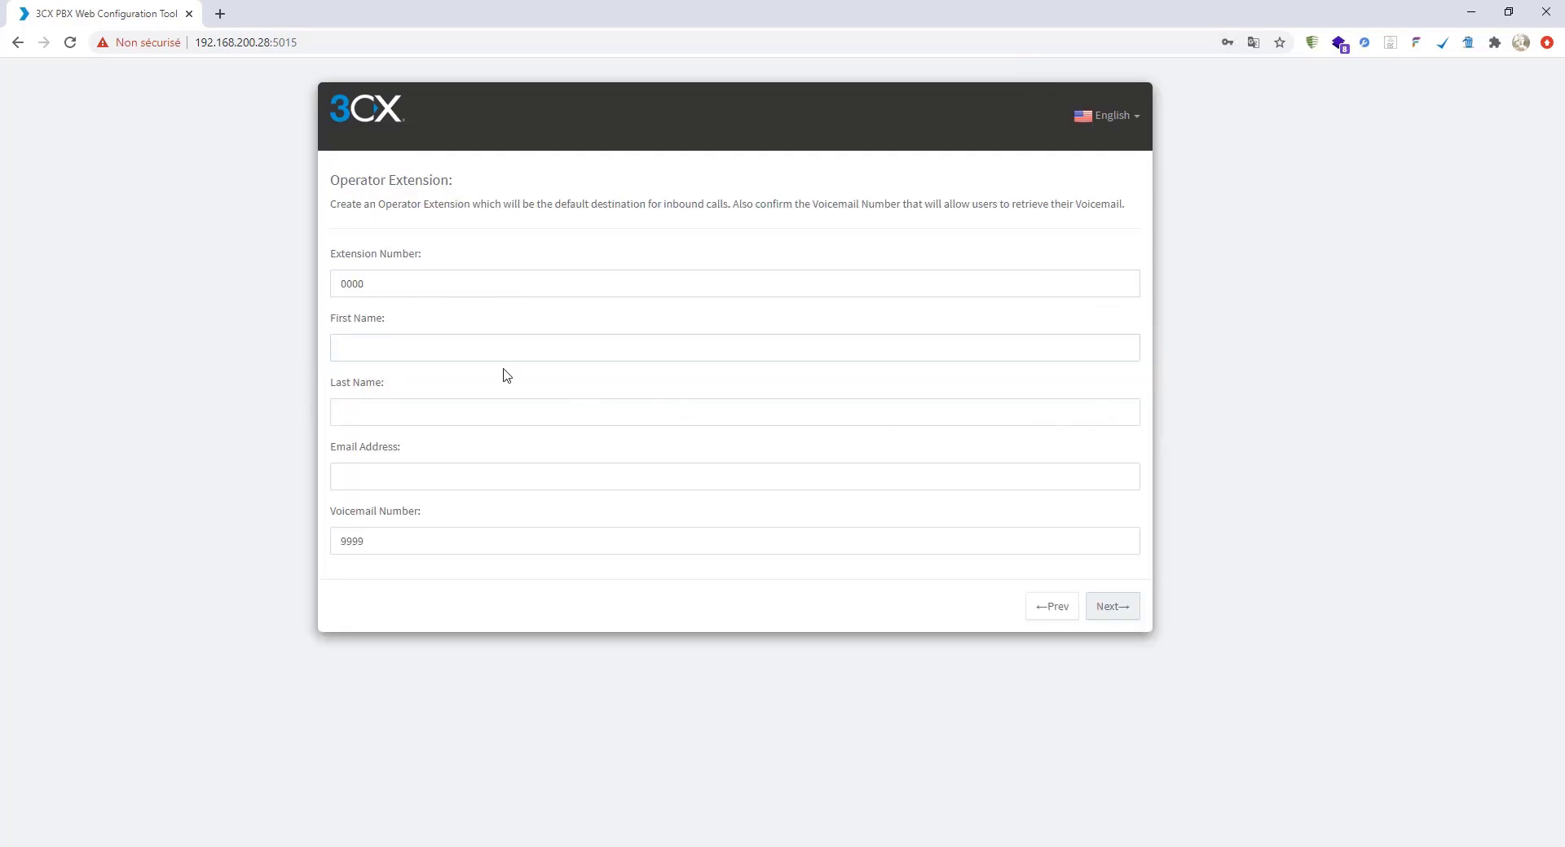
- Set the operator extension number to 5000
double_click(387, 289)
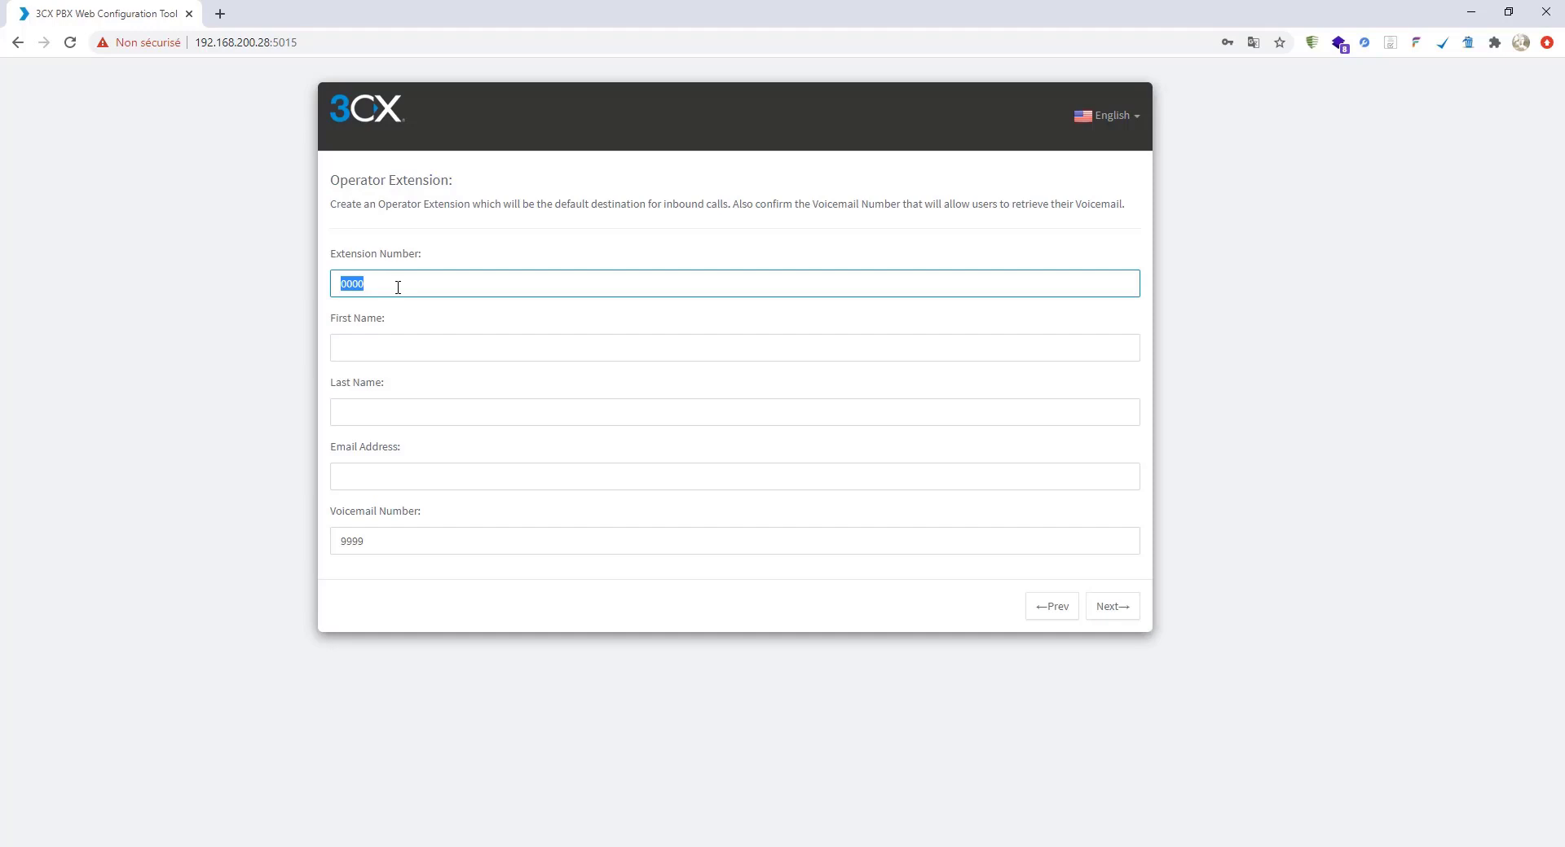
type("10")
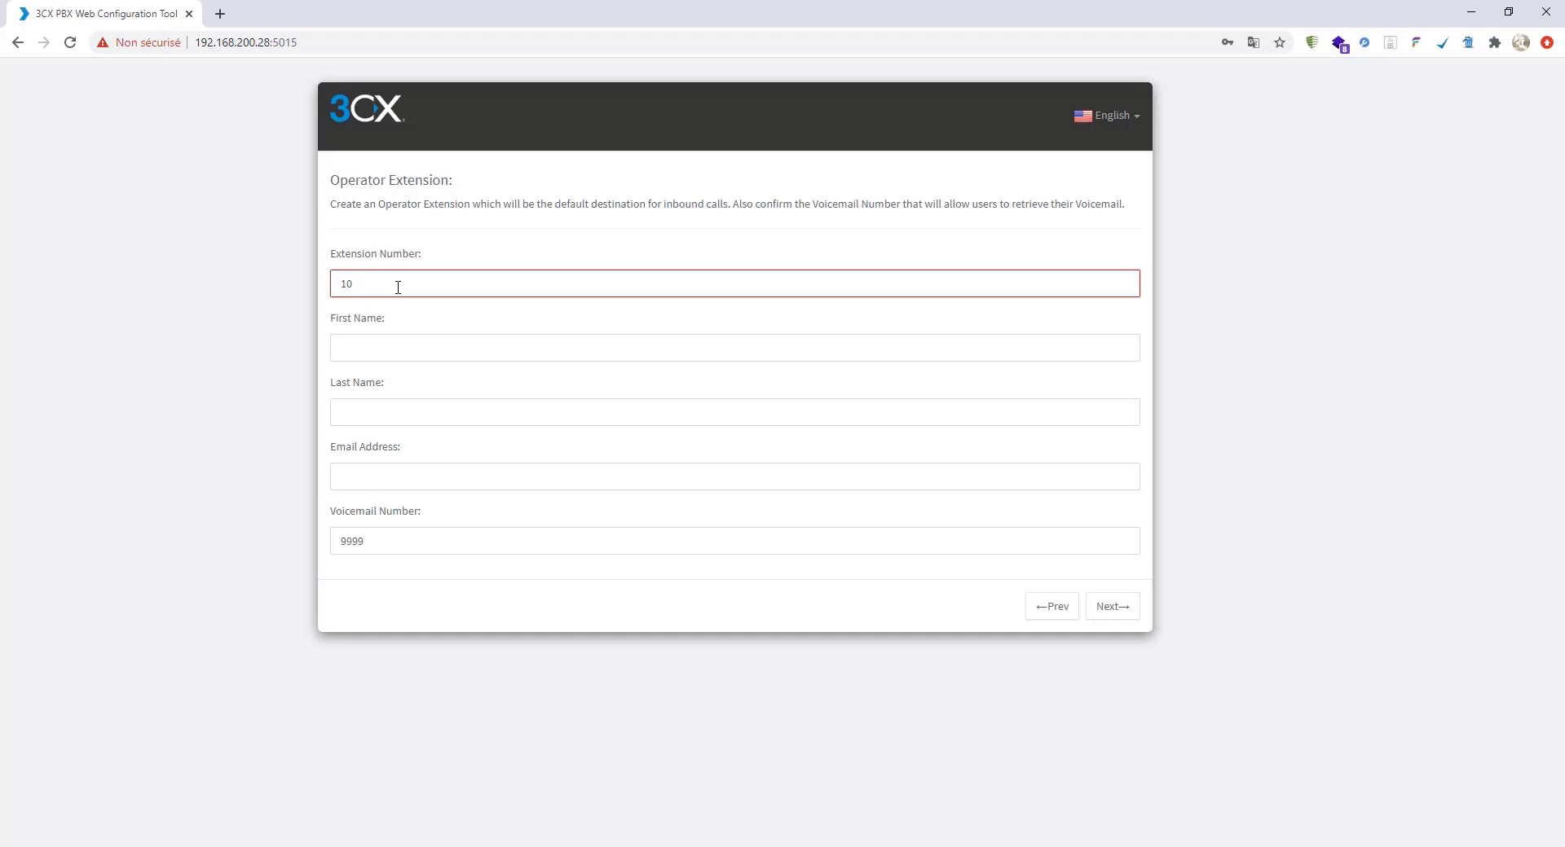
double_click(385, 287)
type("5000")
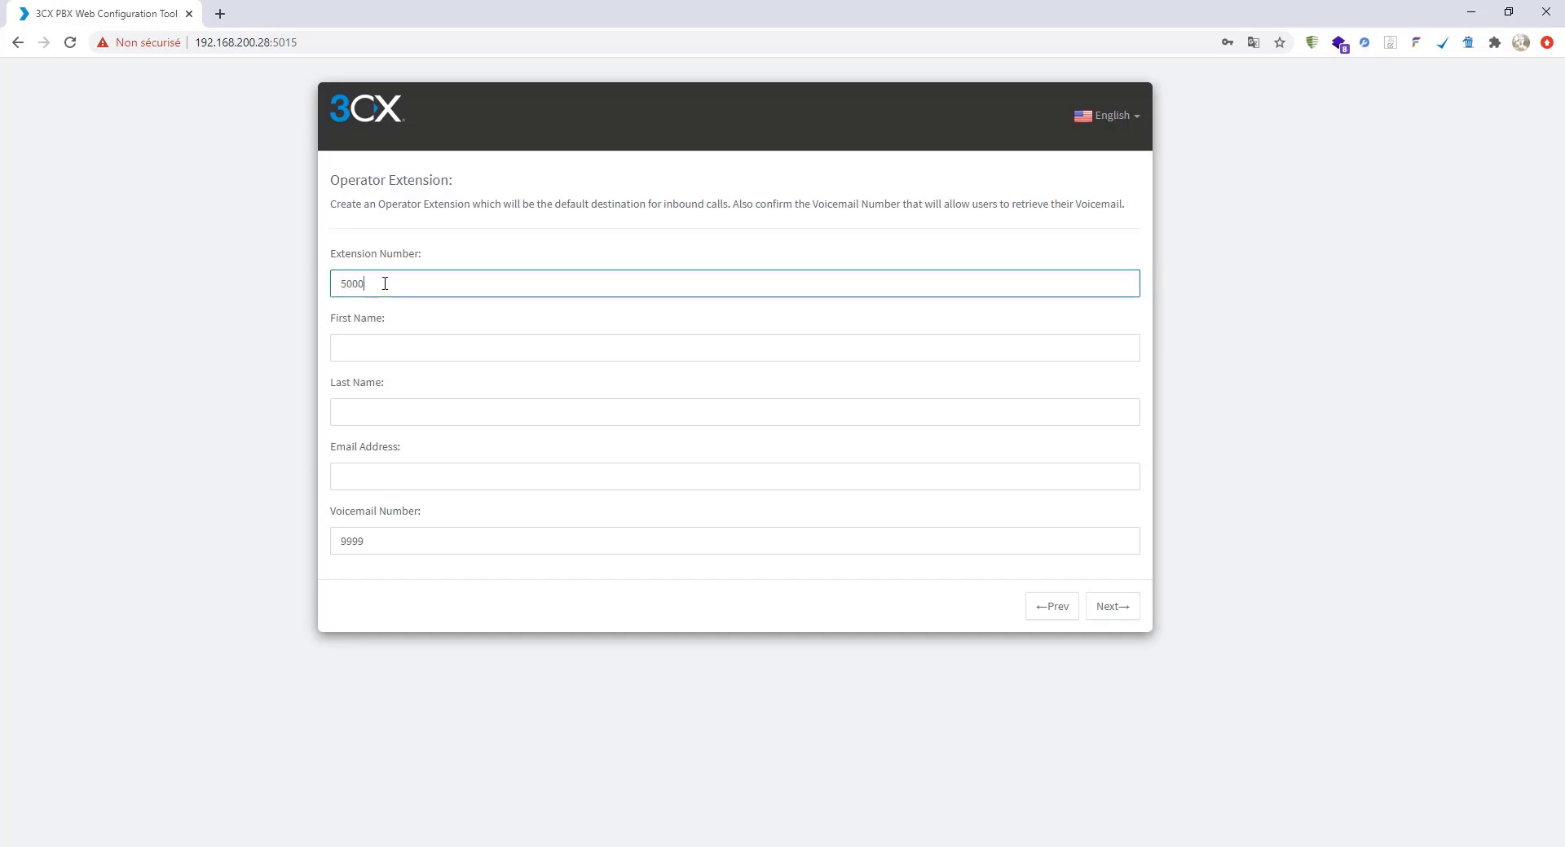
- Autofill the operator's name and contact details, set voicemail number 5001, and continue
left_click(373, 347)
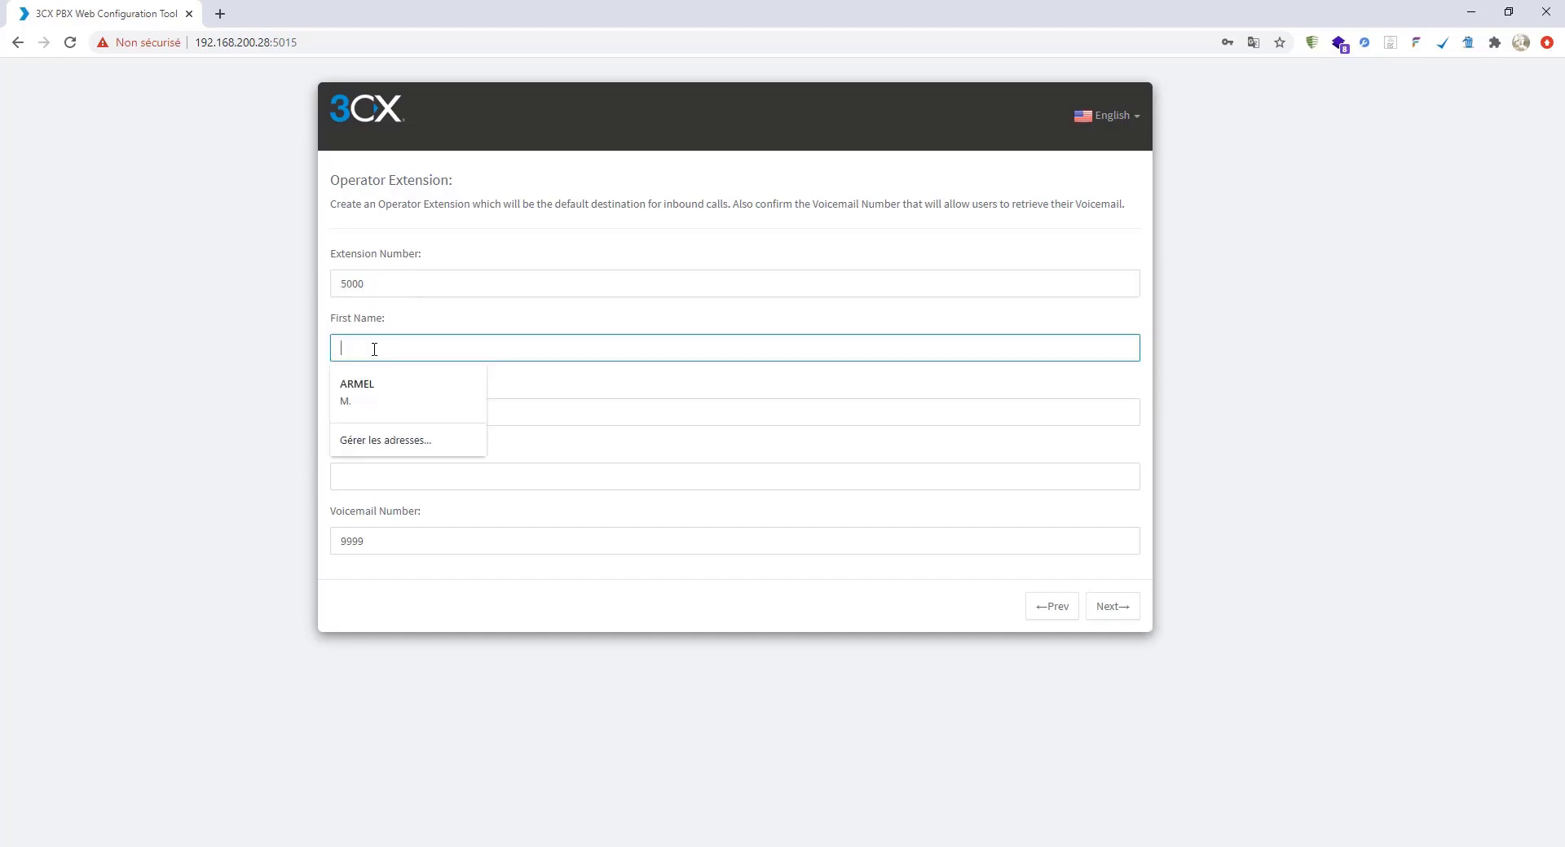
left_click(373, 391)
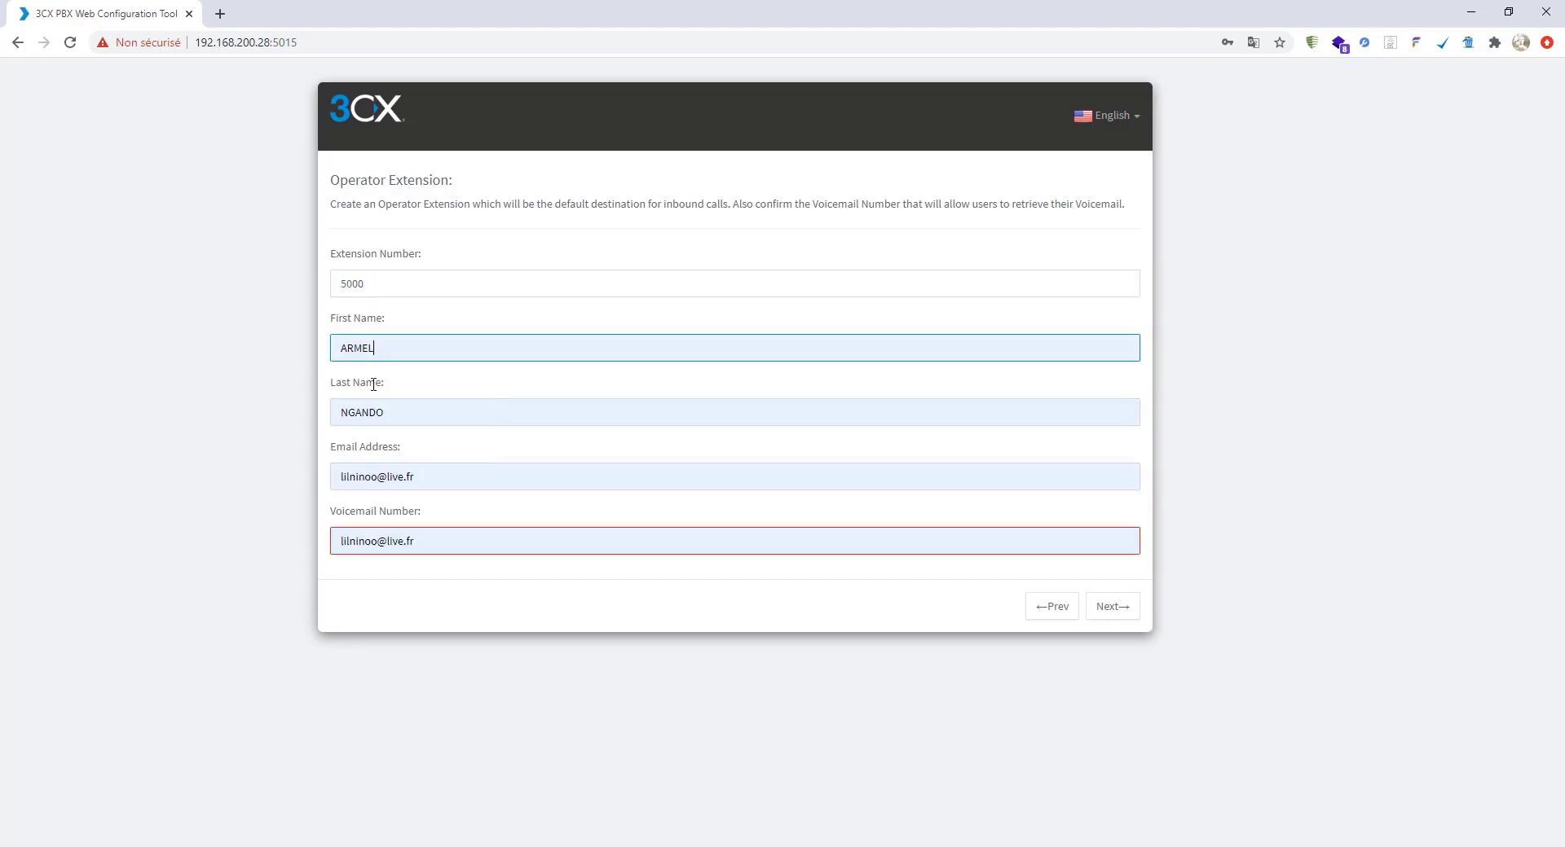
left_click(454, 477)
left_click(566, 543)
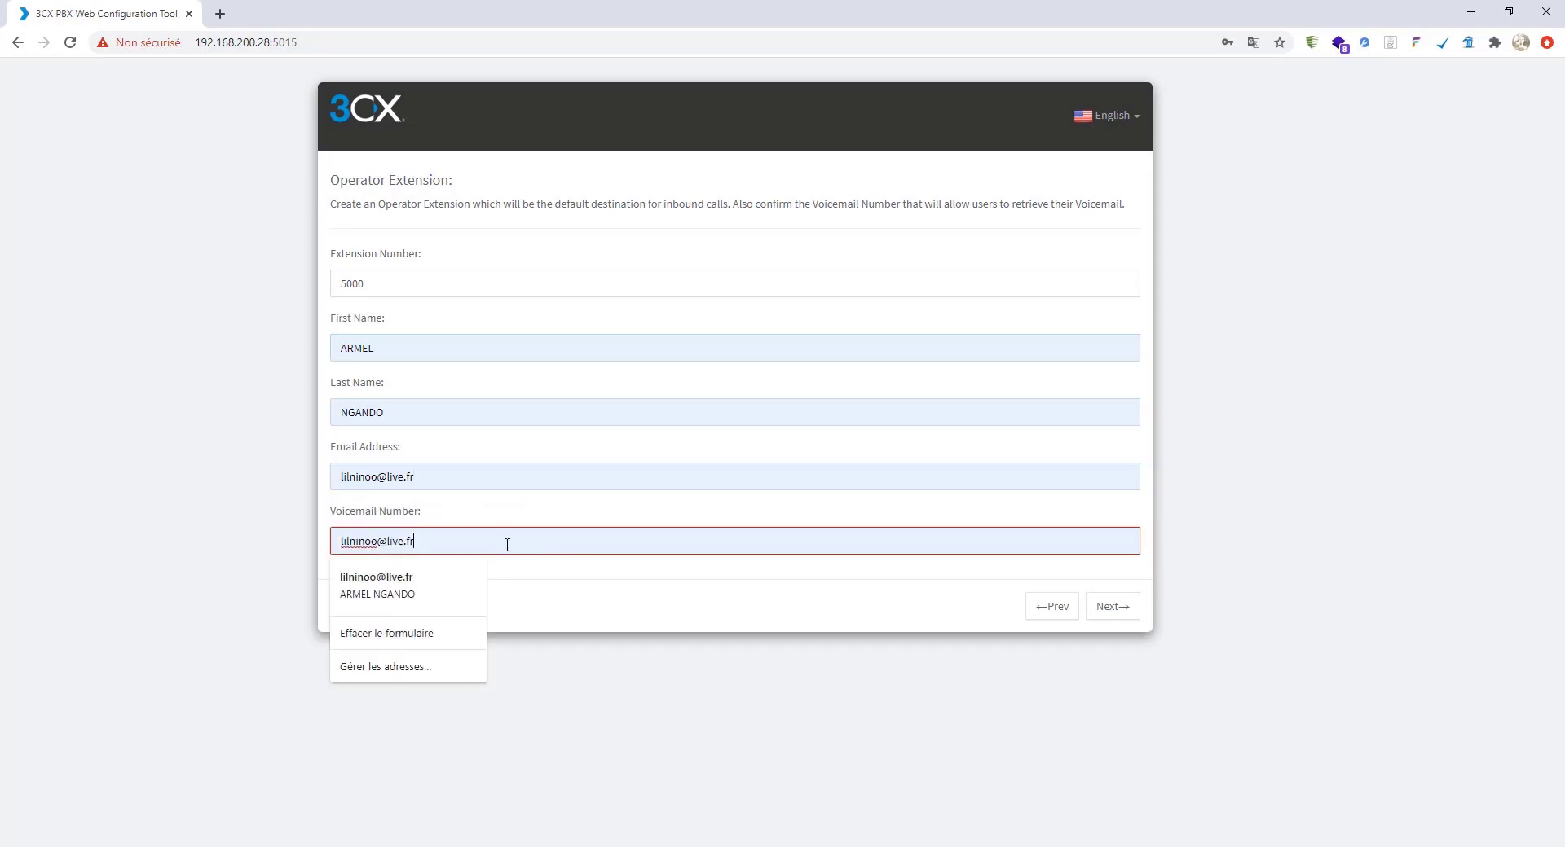
left_click_drag(478, 544, 245, 544)
type("5001")
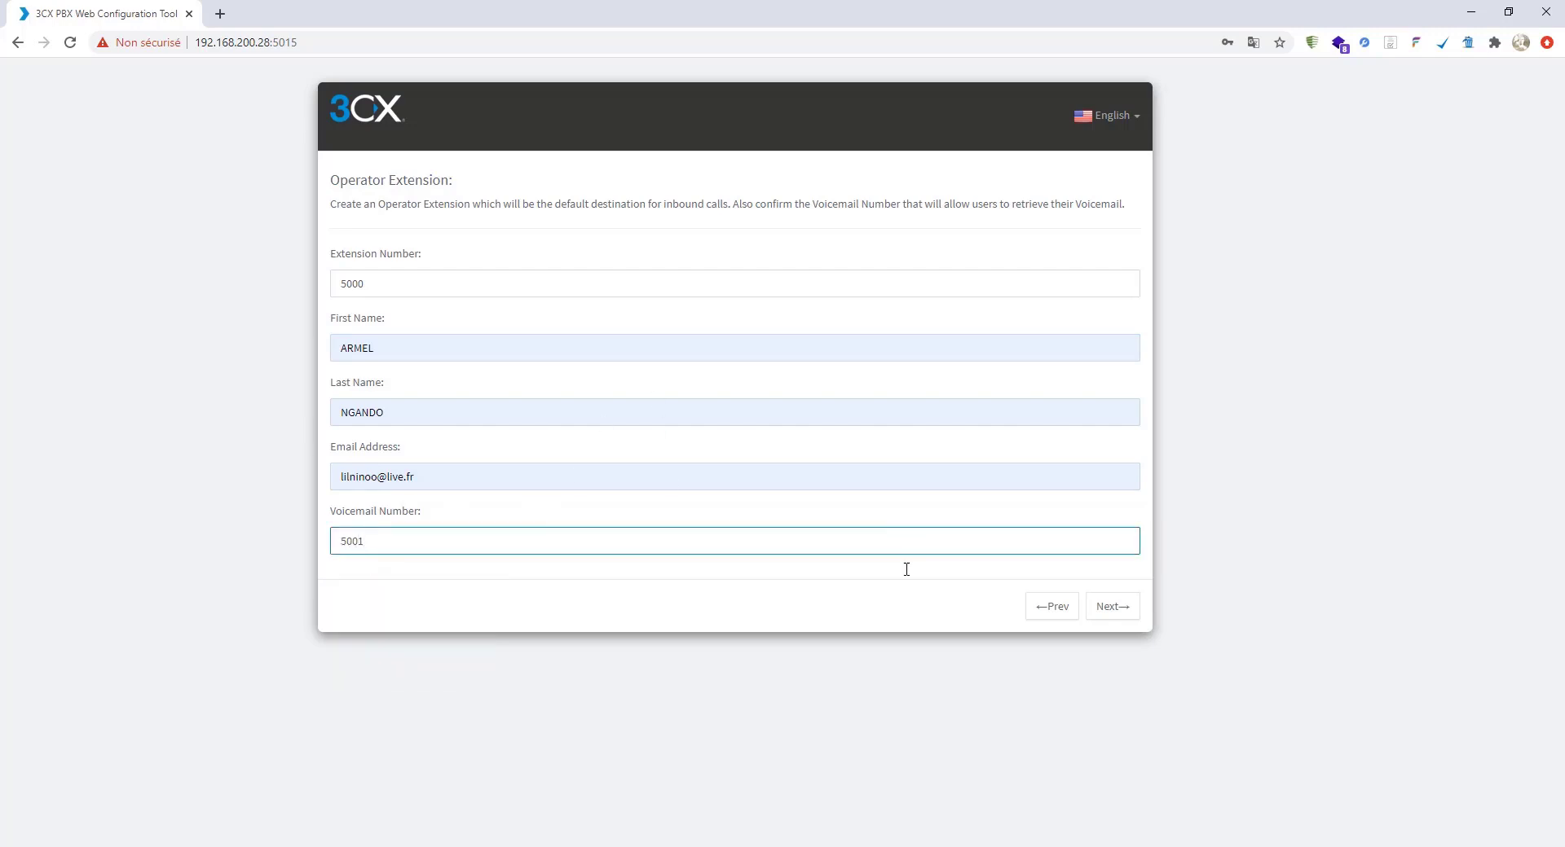
left_click(867, 617)
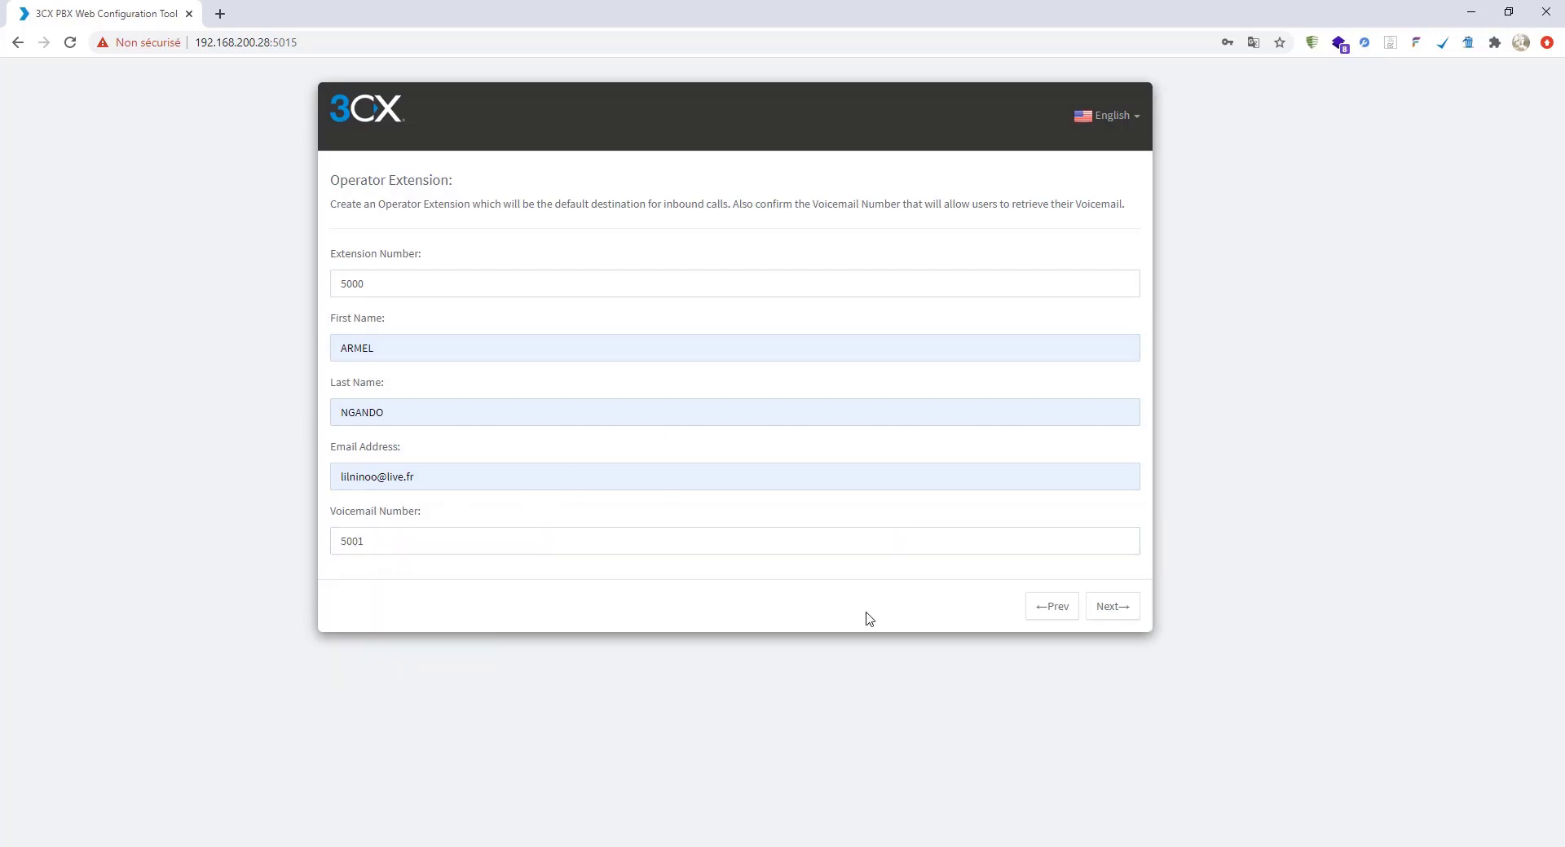
left_click(1116, 611)
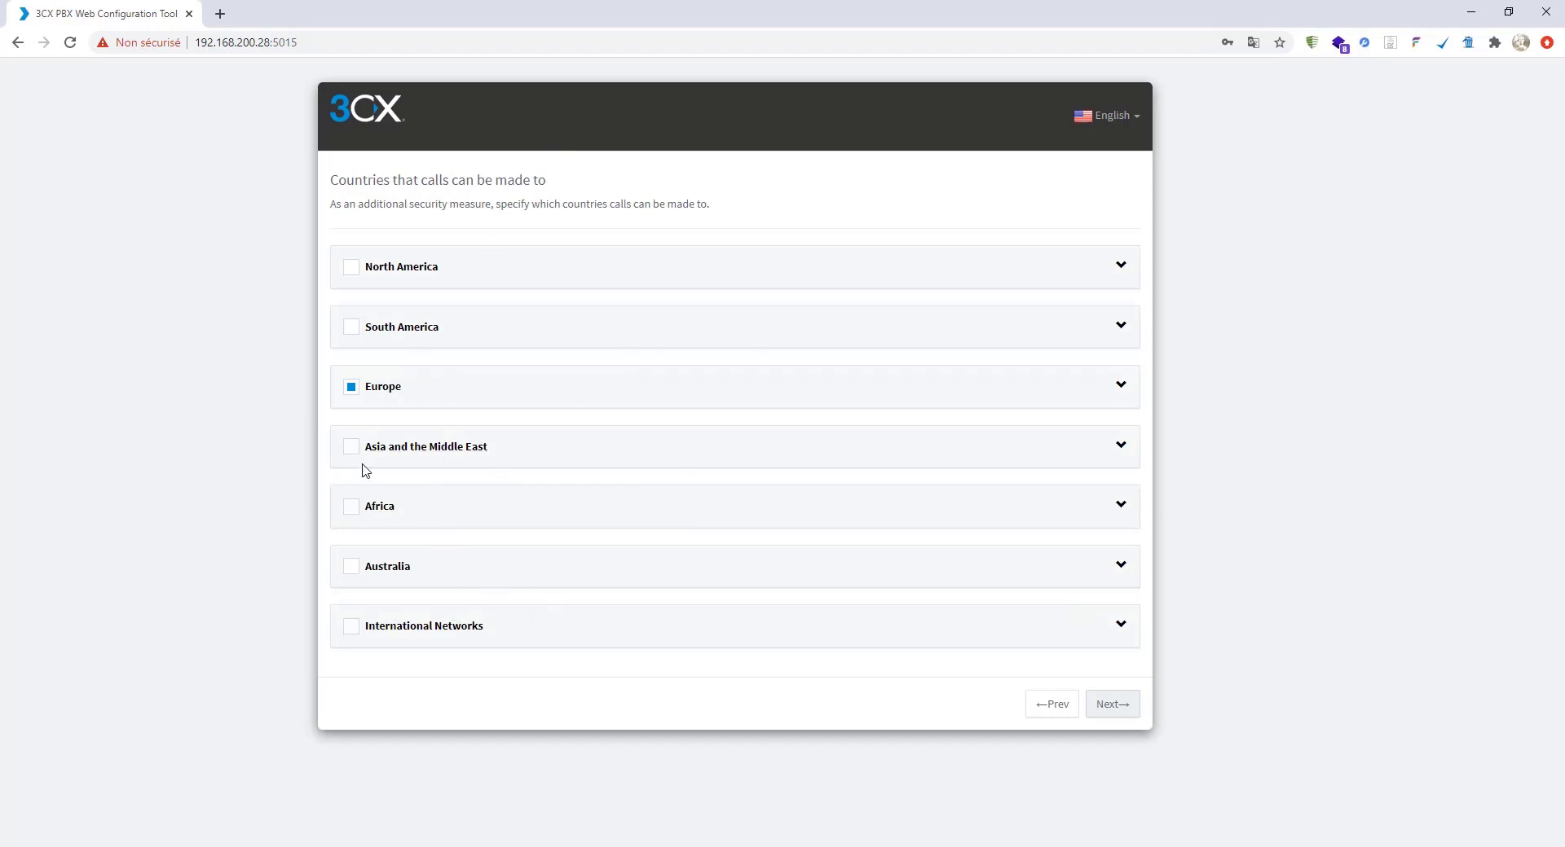
- Allow calls to Africa alongside Europe and continue past the countries page
left_click(351, 506)
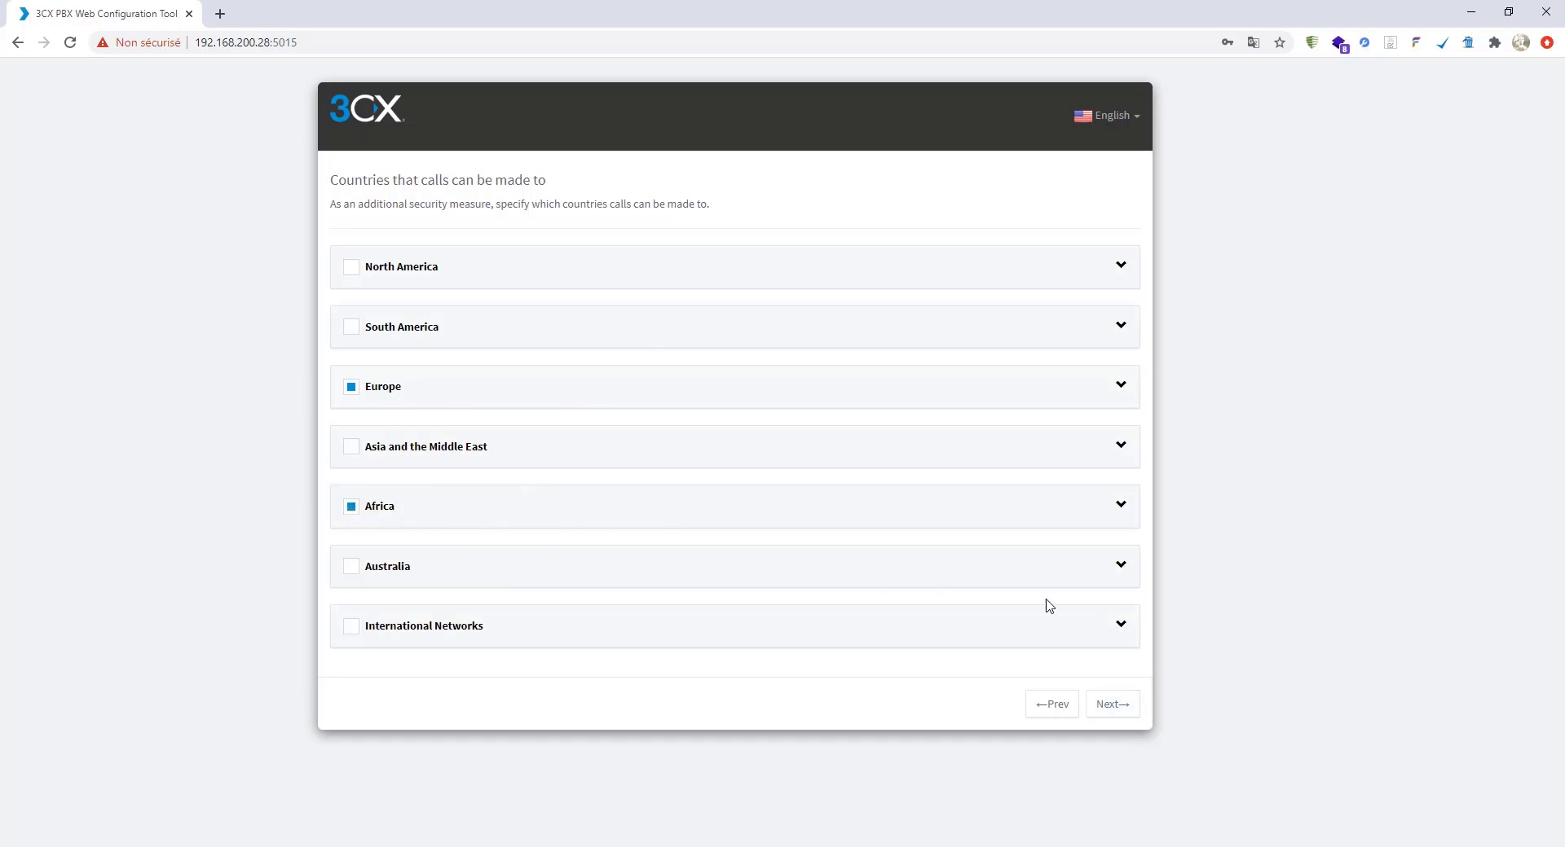
left_click(1115, 705)
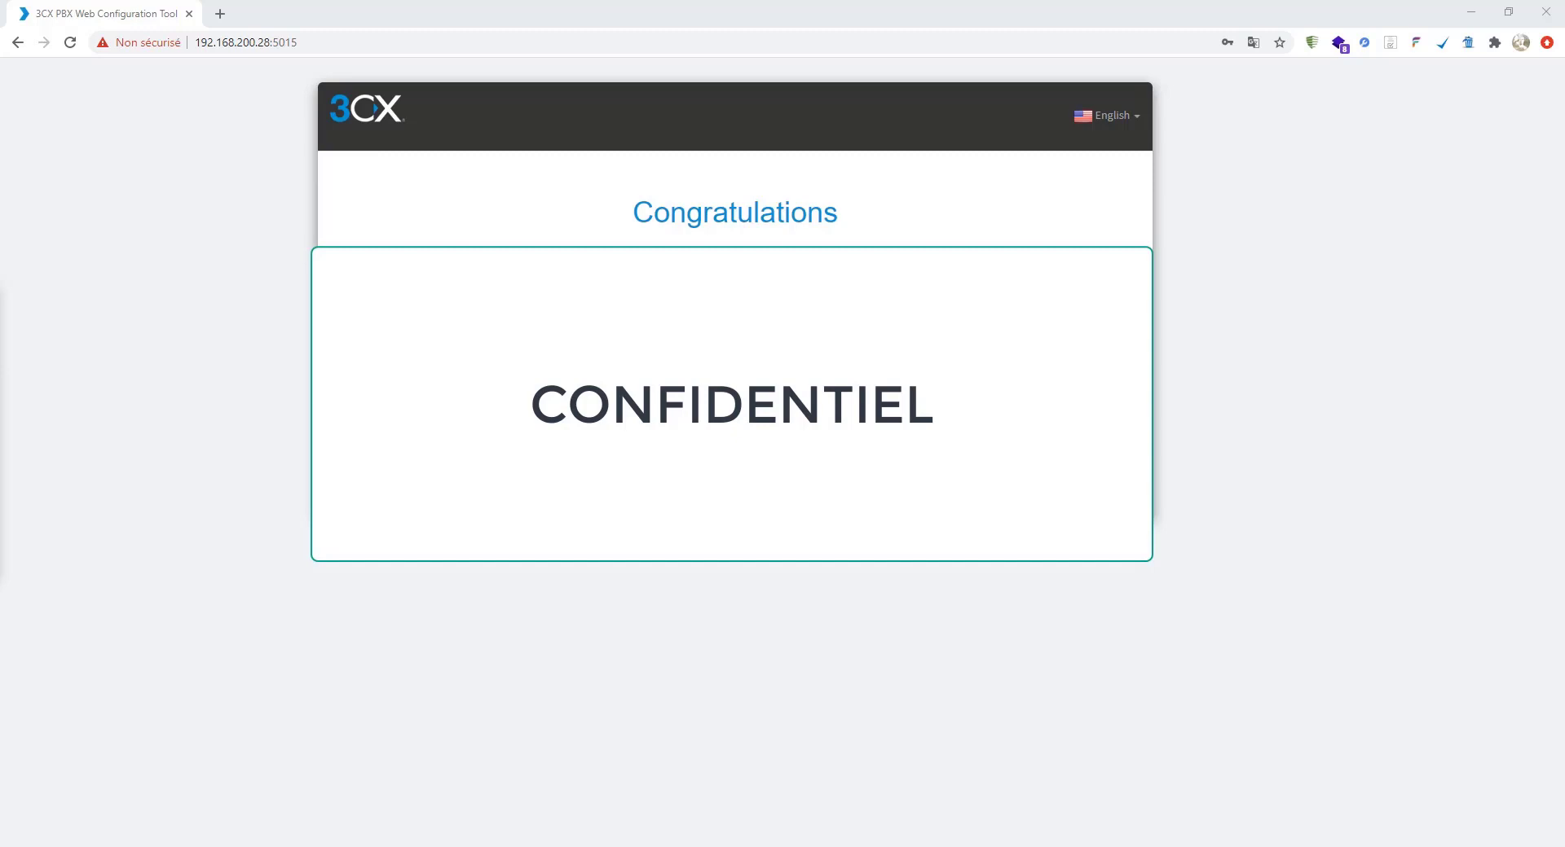
key("super+shift+s")
left_click_drag(316, 78, 1157, 521)
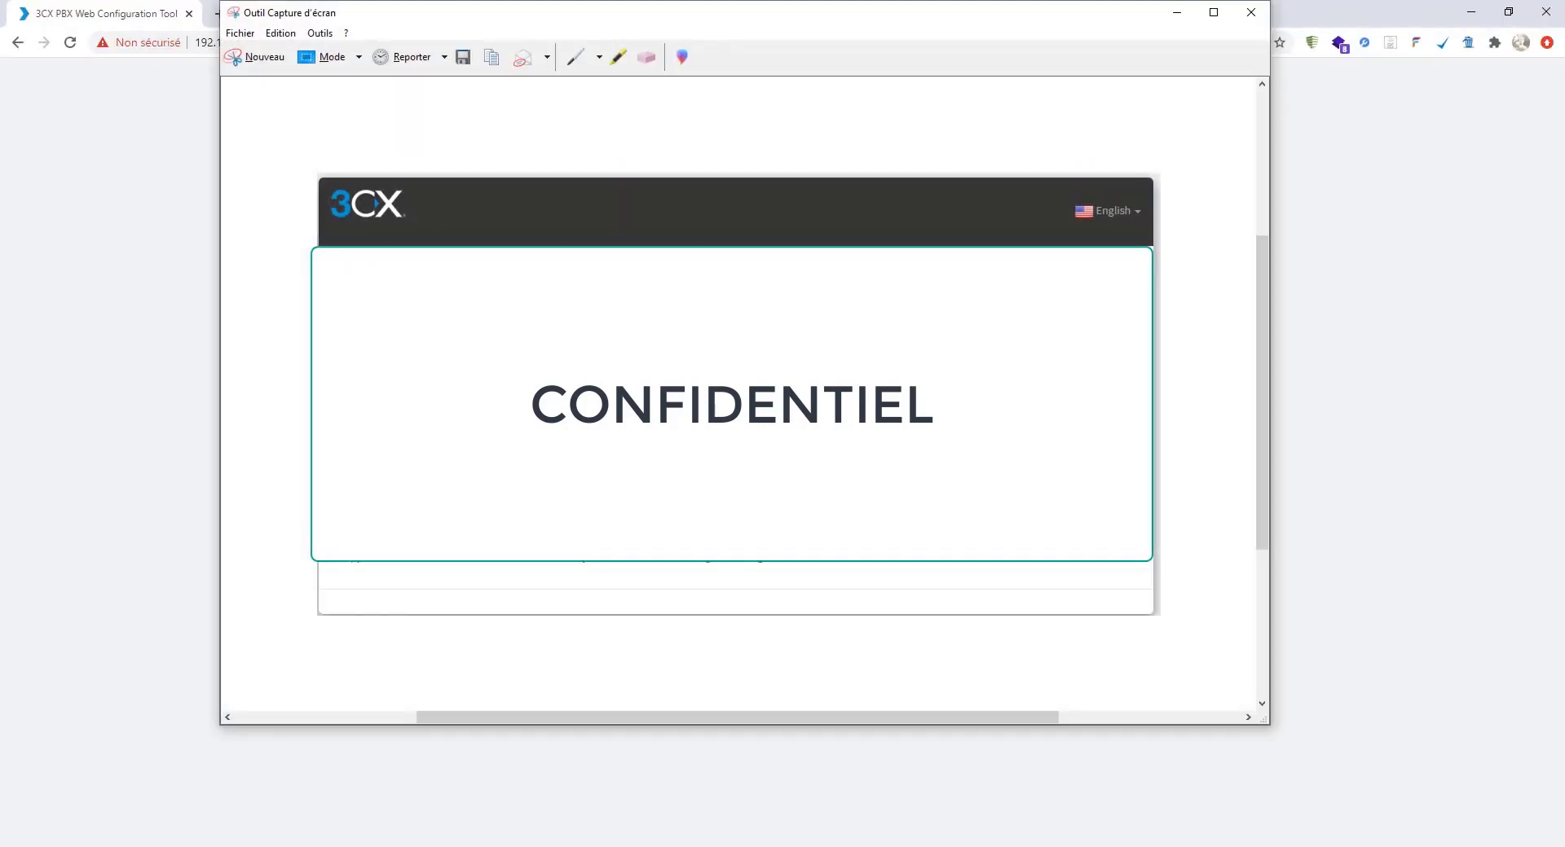
left_click(240, 32)
left_click(310, 79)
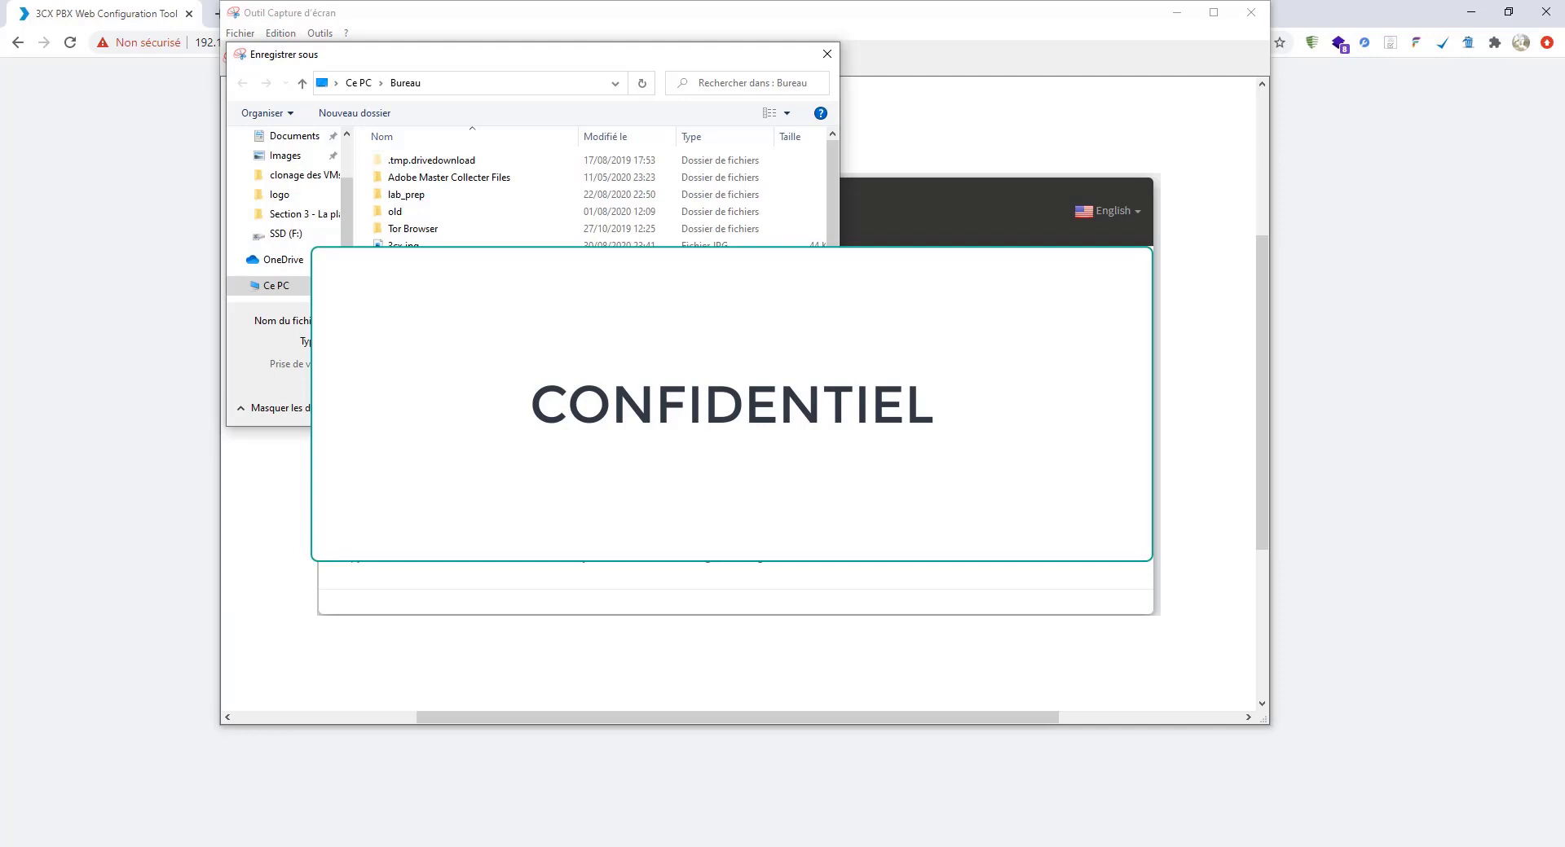
key("Return")
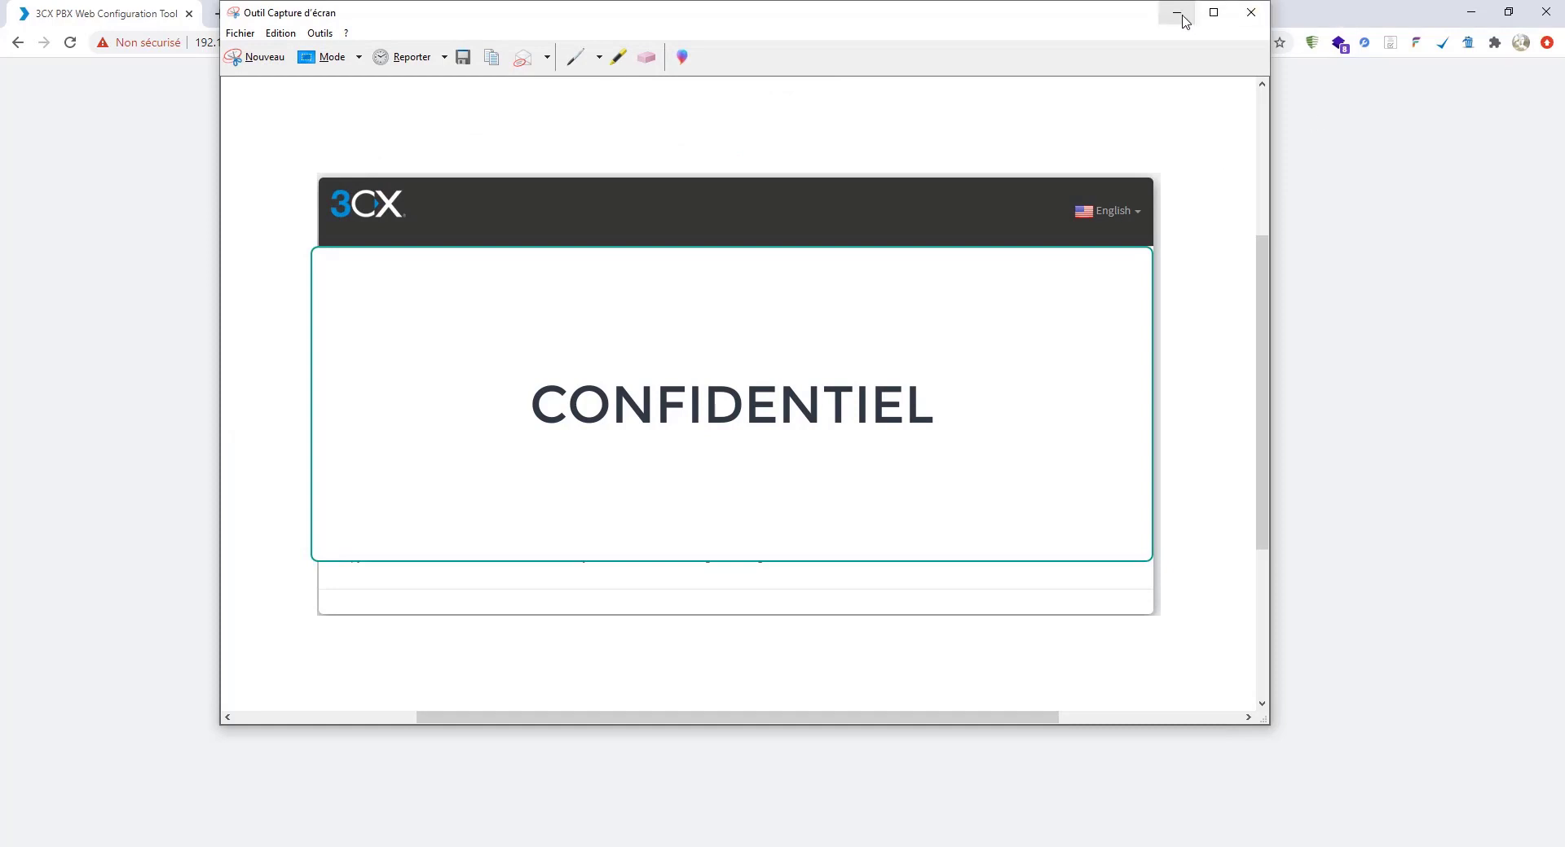
left_click(1251, 12)
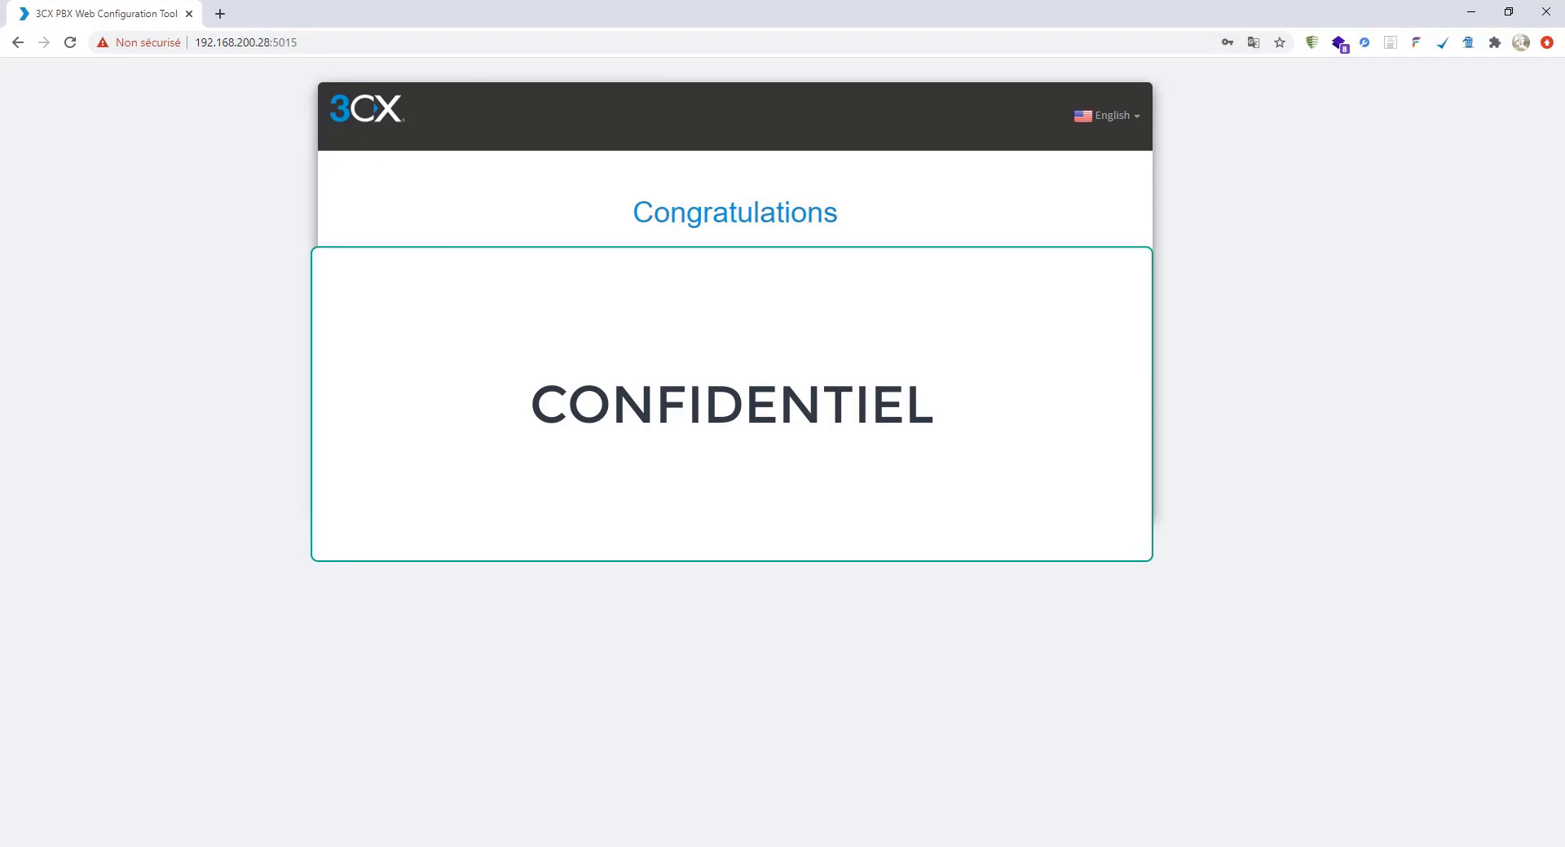
- Reload the wizard address, then change its port to 443 and load it
left_click(346, 50)
key("Return")
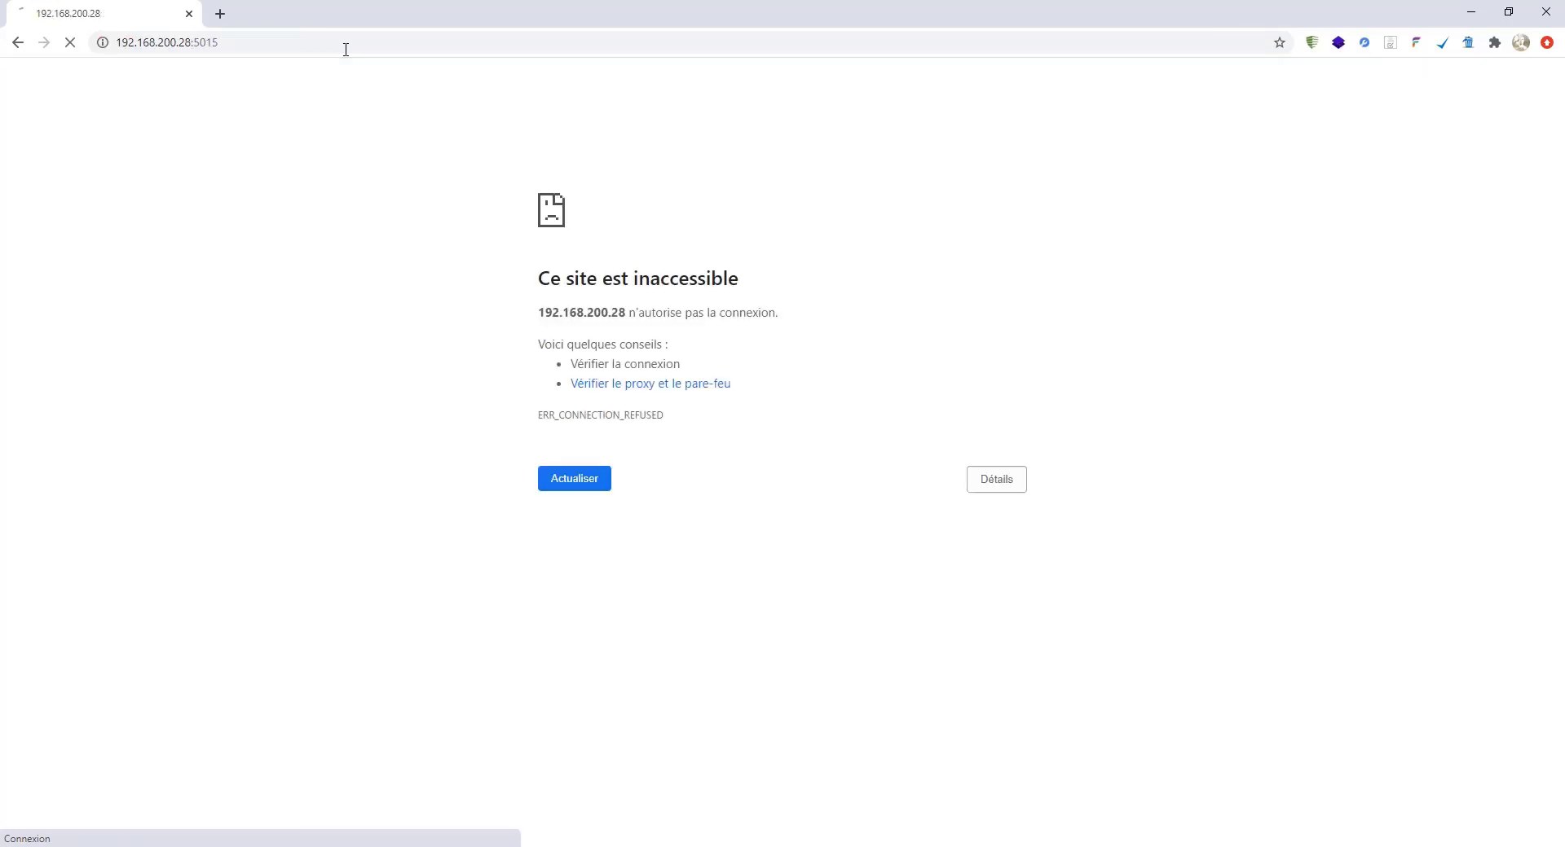
left_click(261, 42)
left_click(262, 43)
key("BackSpace")
key("BackSpace")
key("BackSpace")
key("BackSpace")
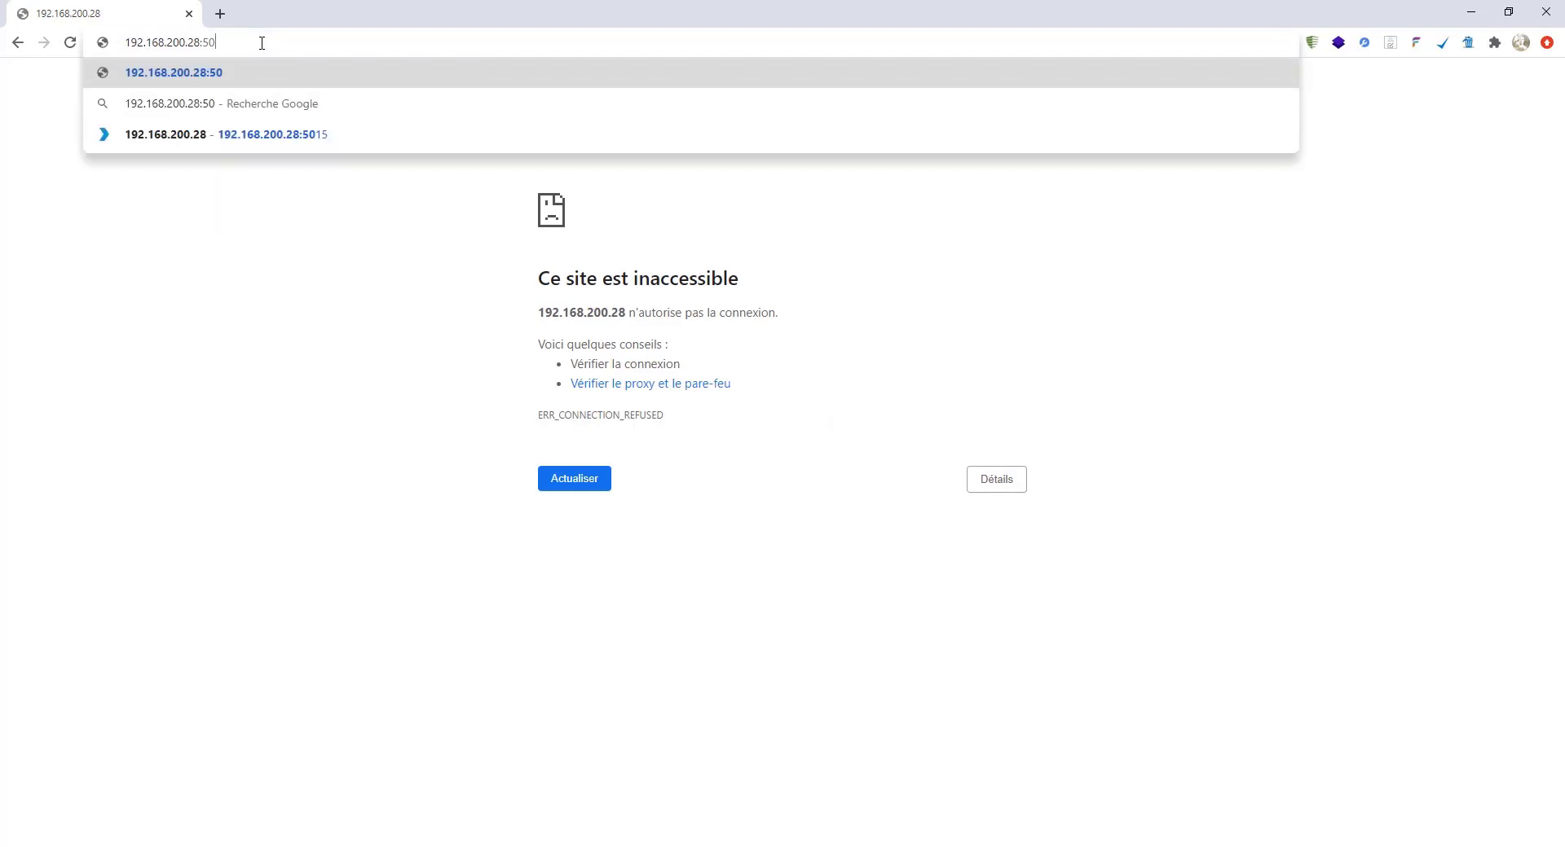
type("44")
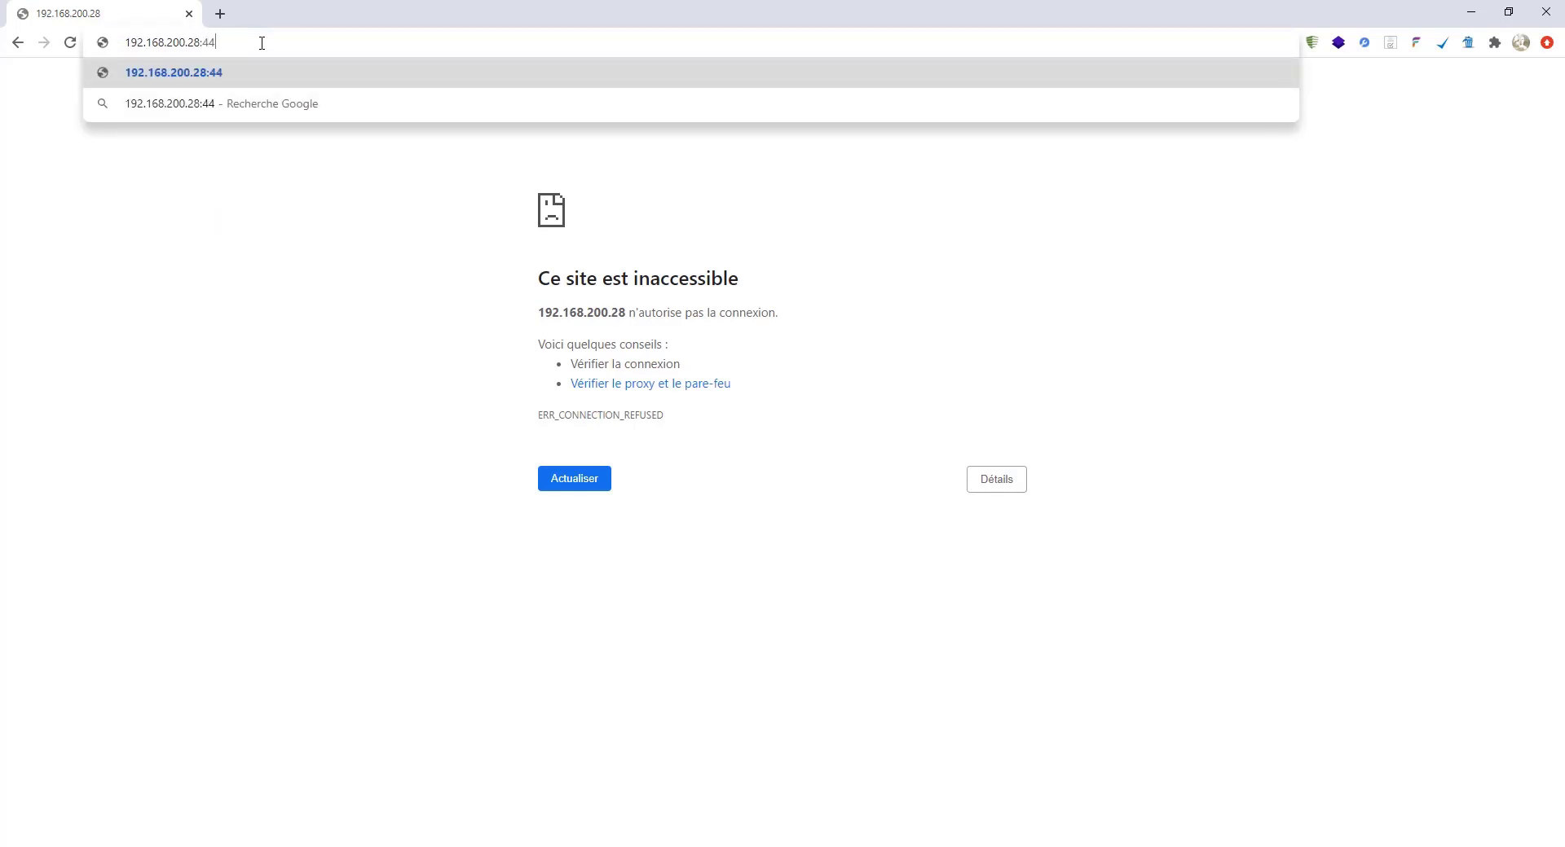
type("3")
key("Return")
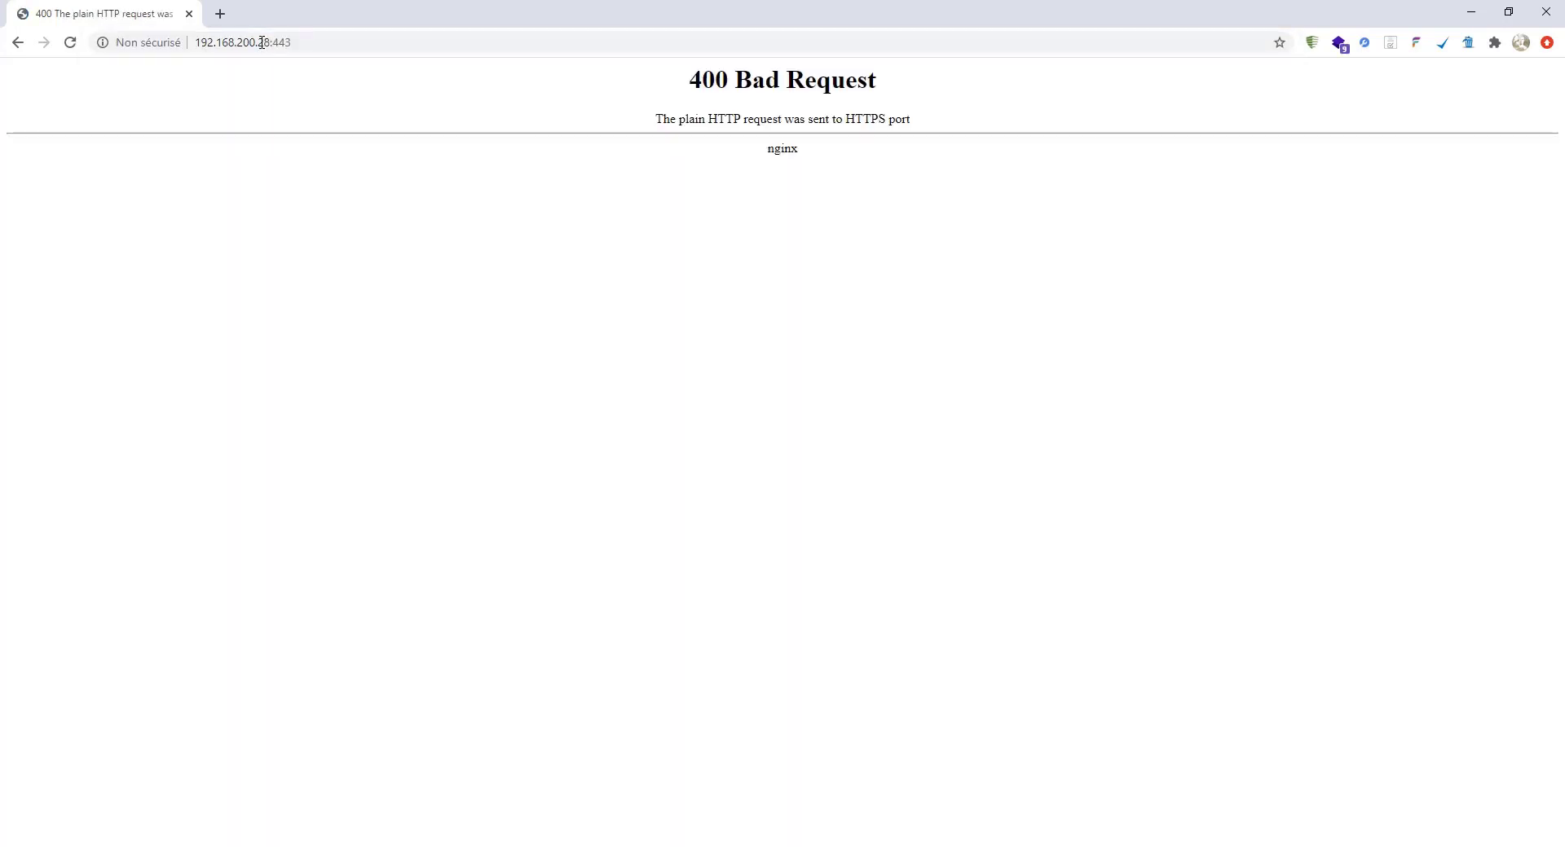
left_click(326, 44)
left_click(326, 43)
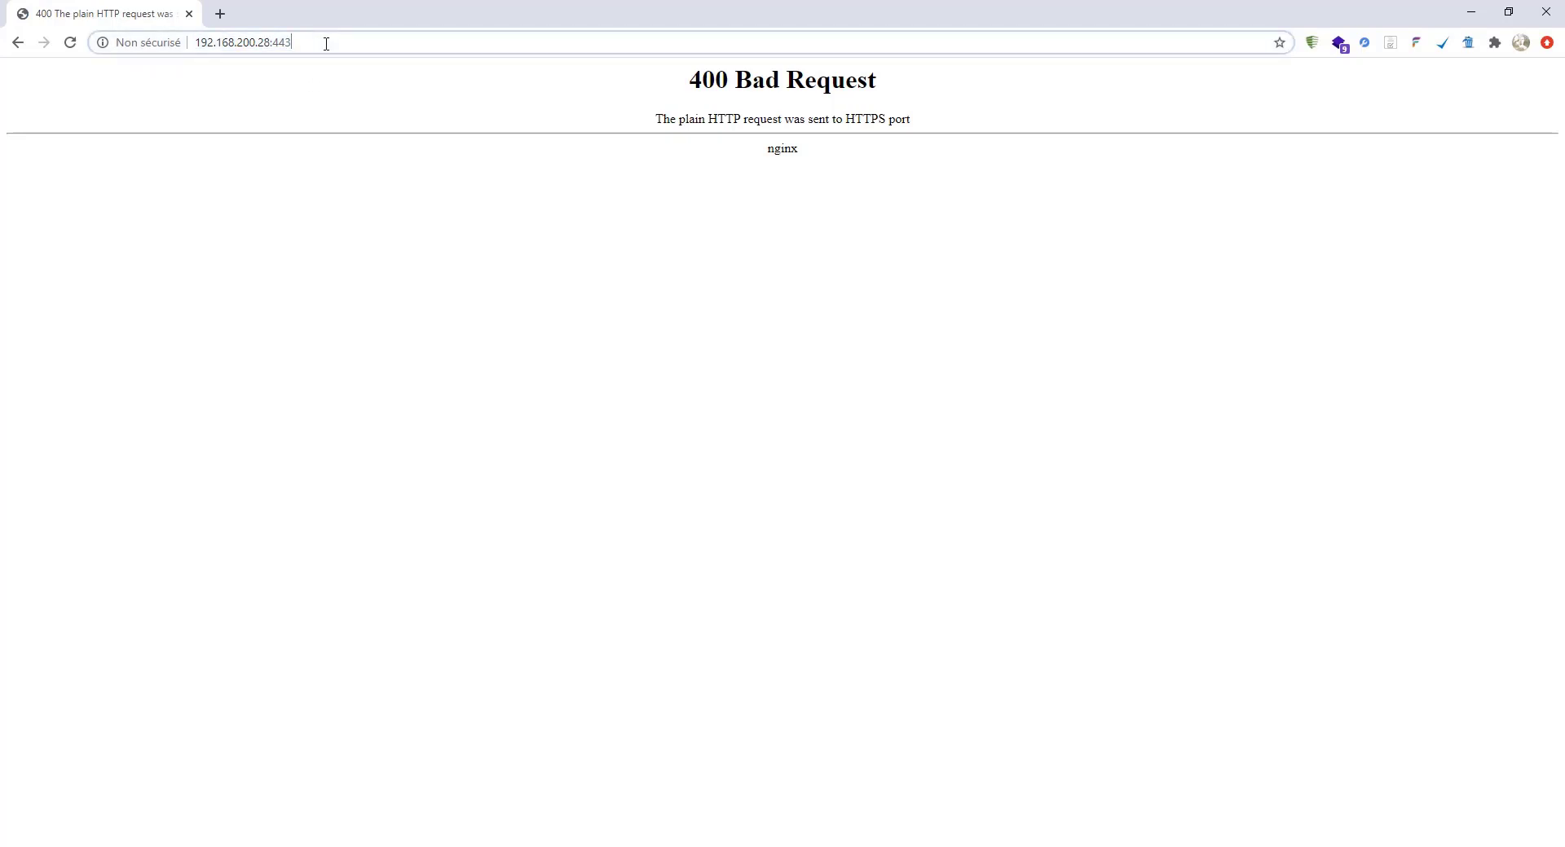
left_click(198, 43)
type("https")
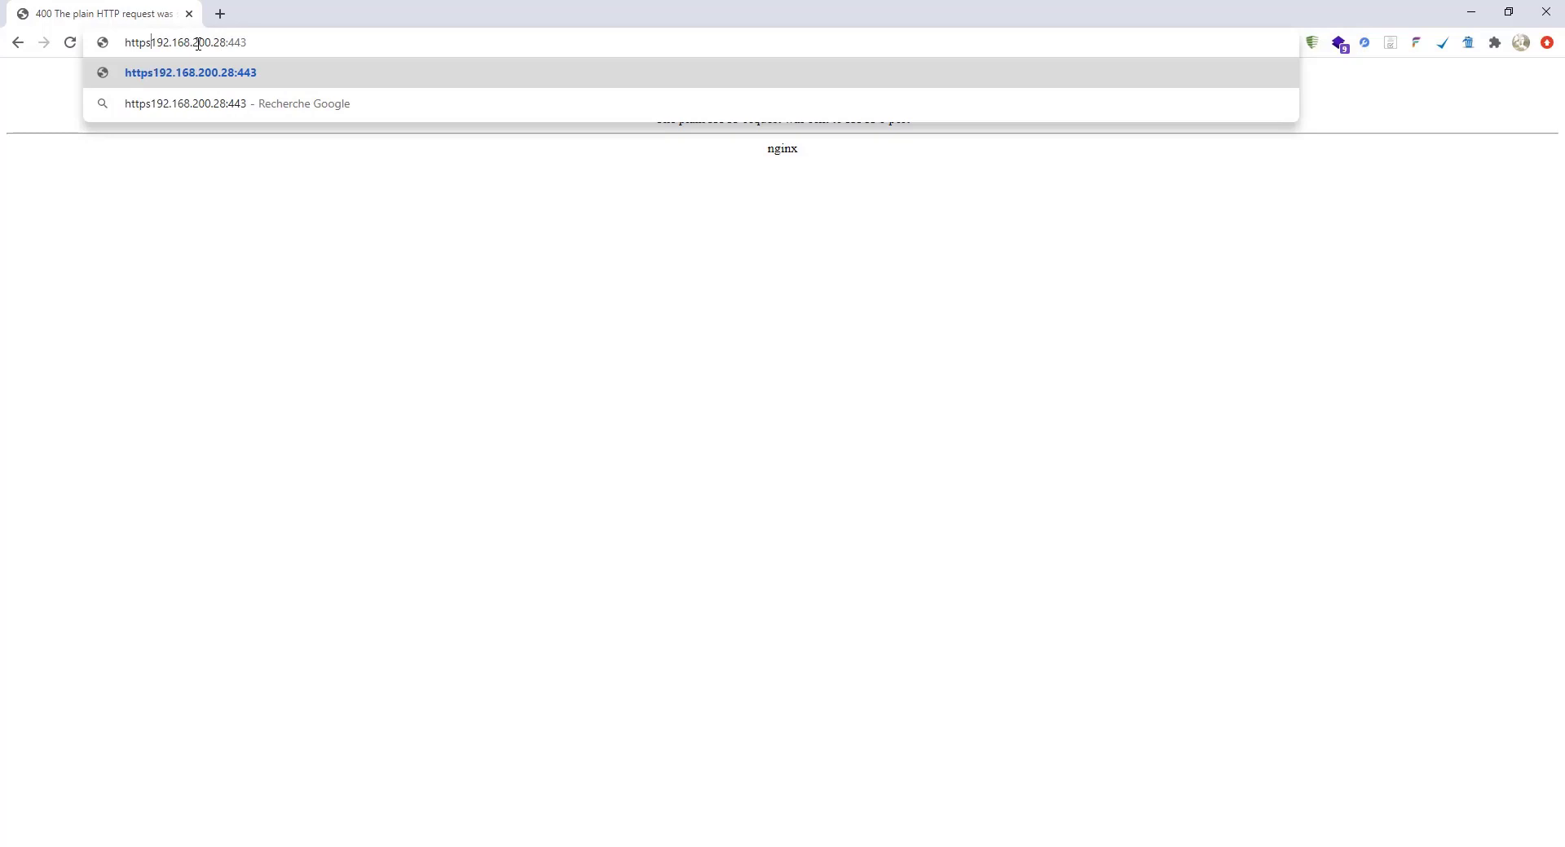
type("://")
key("Return")
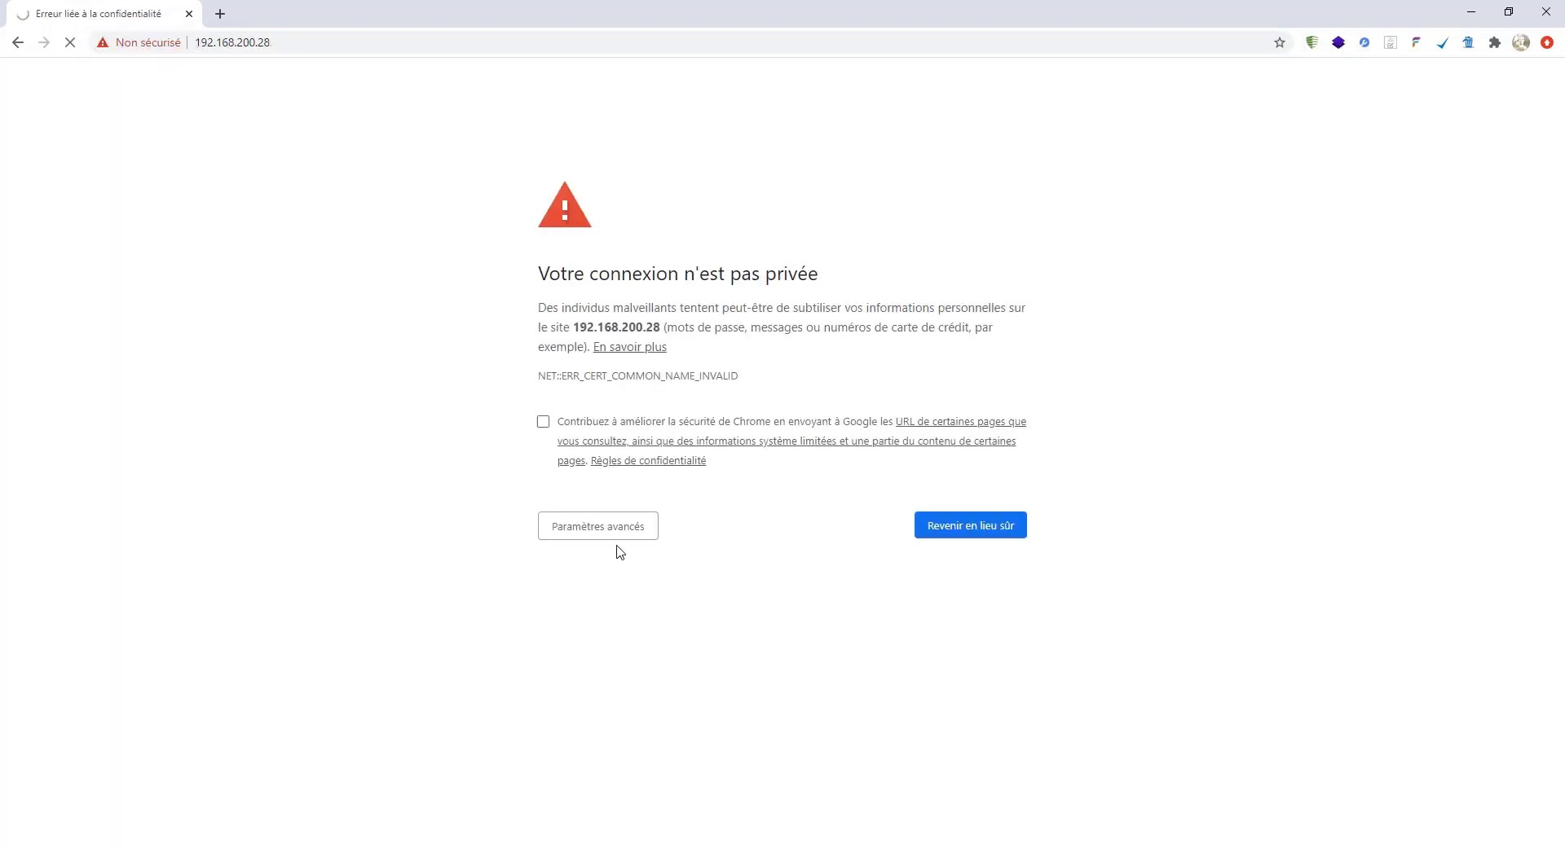
left_click(602, 534)
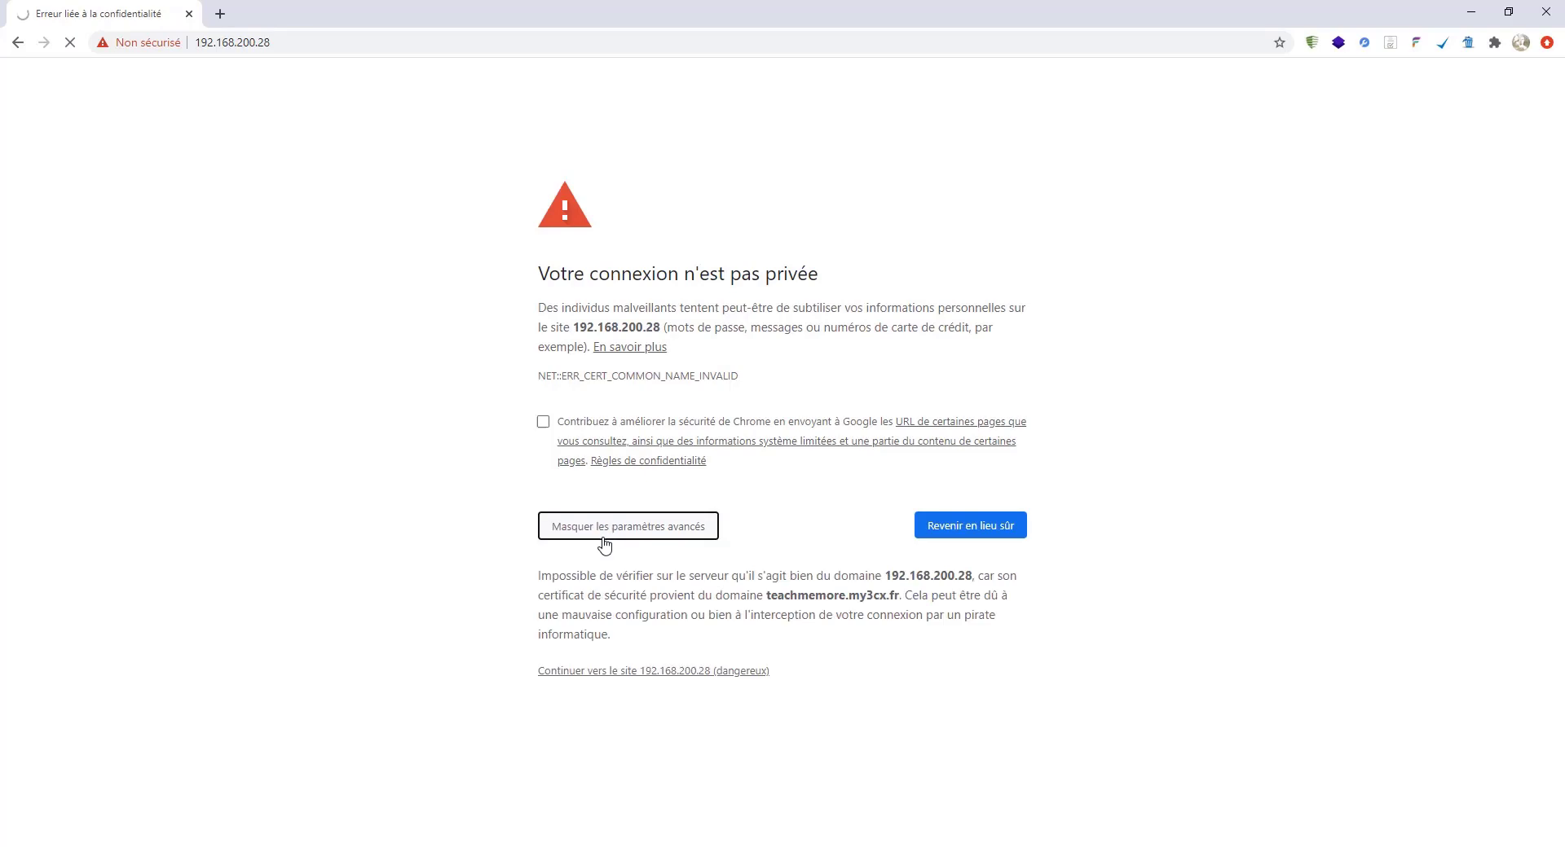
left_click(632, 673)
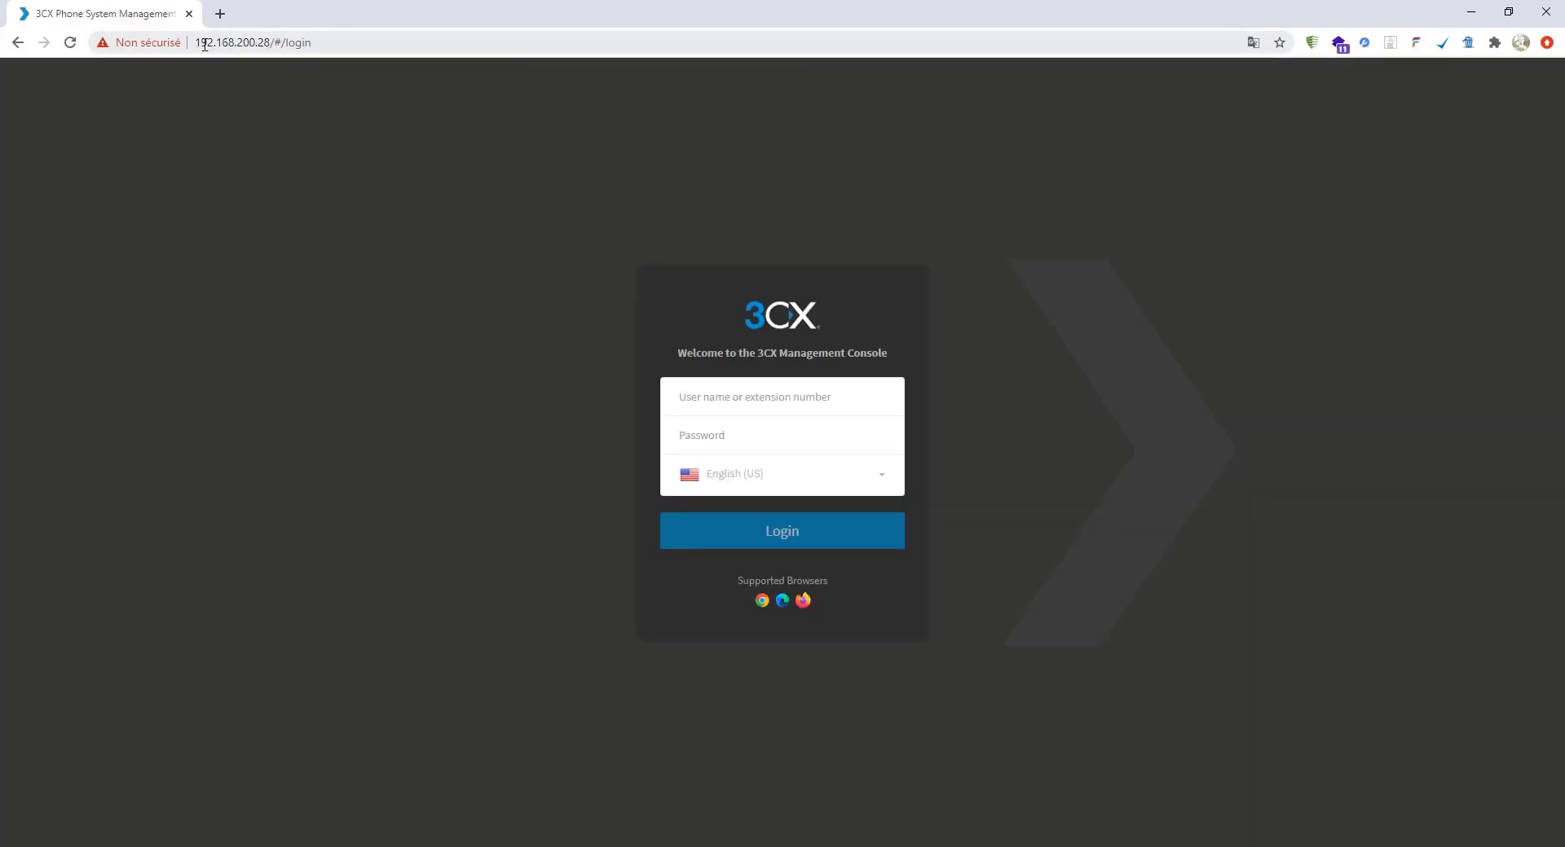
- Enter user name admin and the administrator password in the login form
left_click(260, 44)
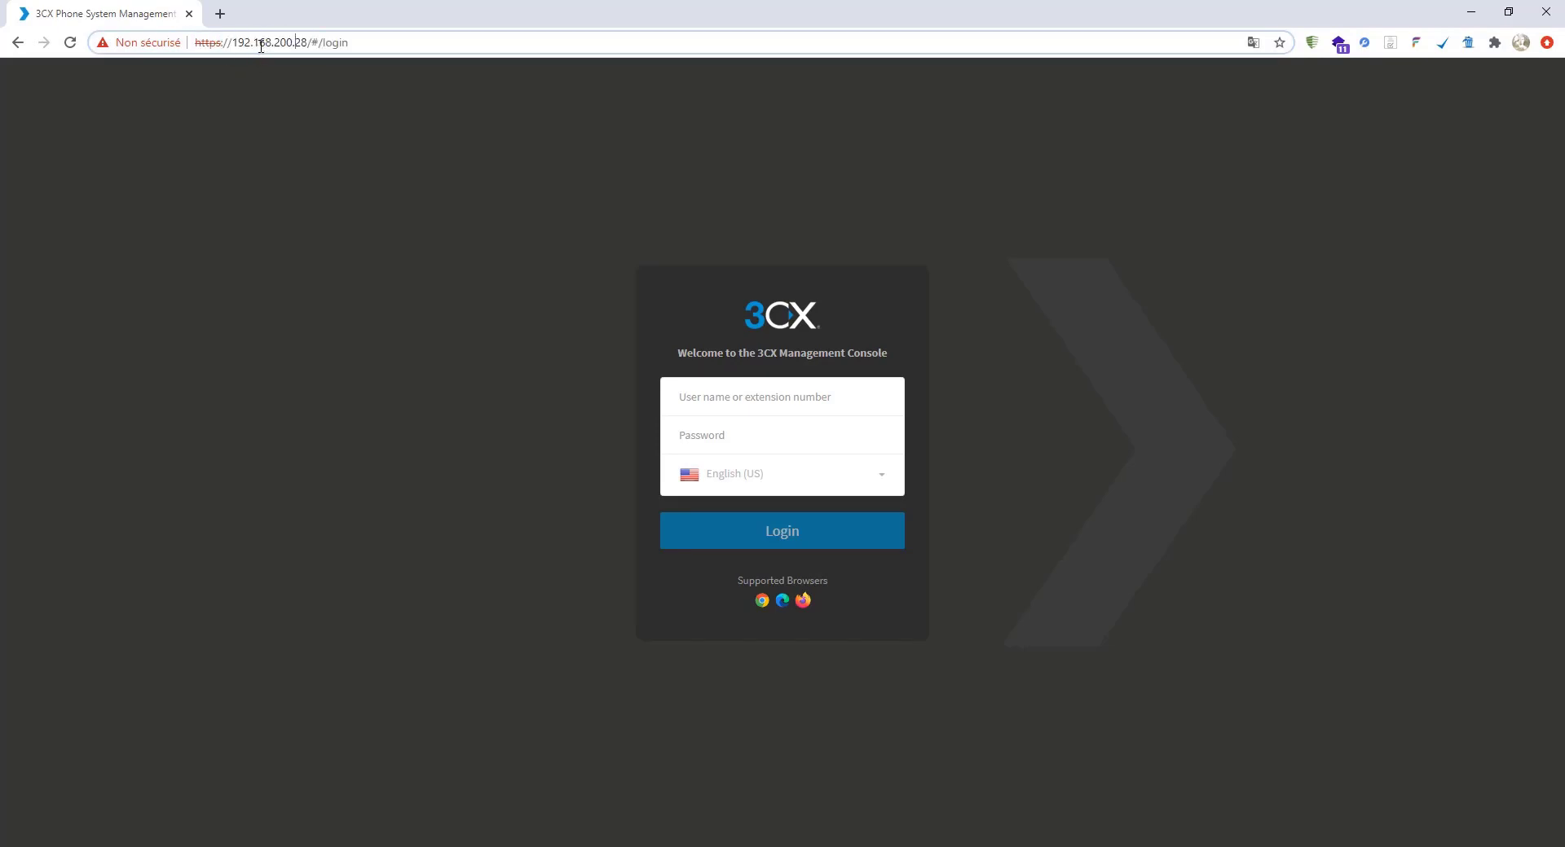
left_click(745, 407)
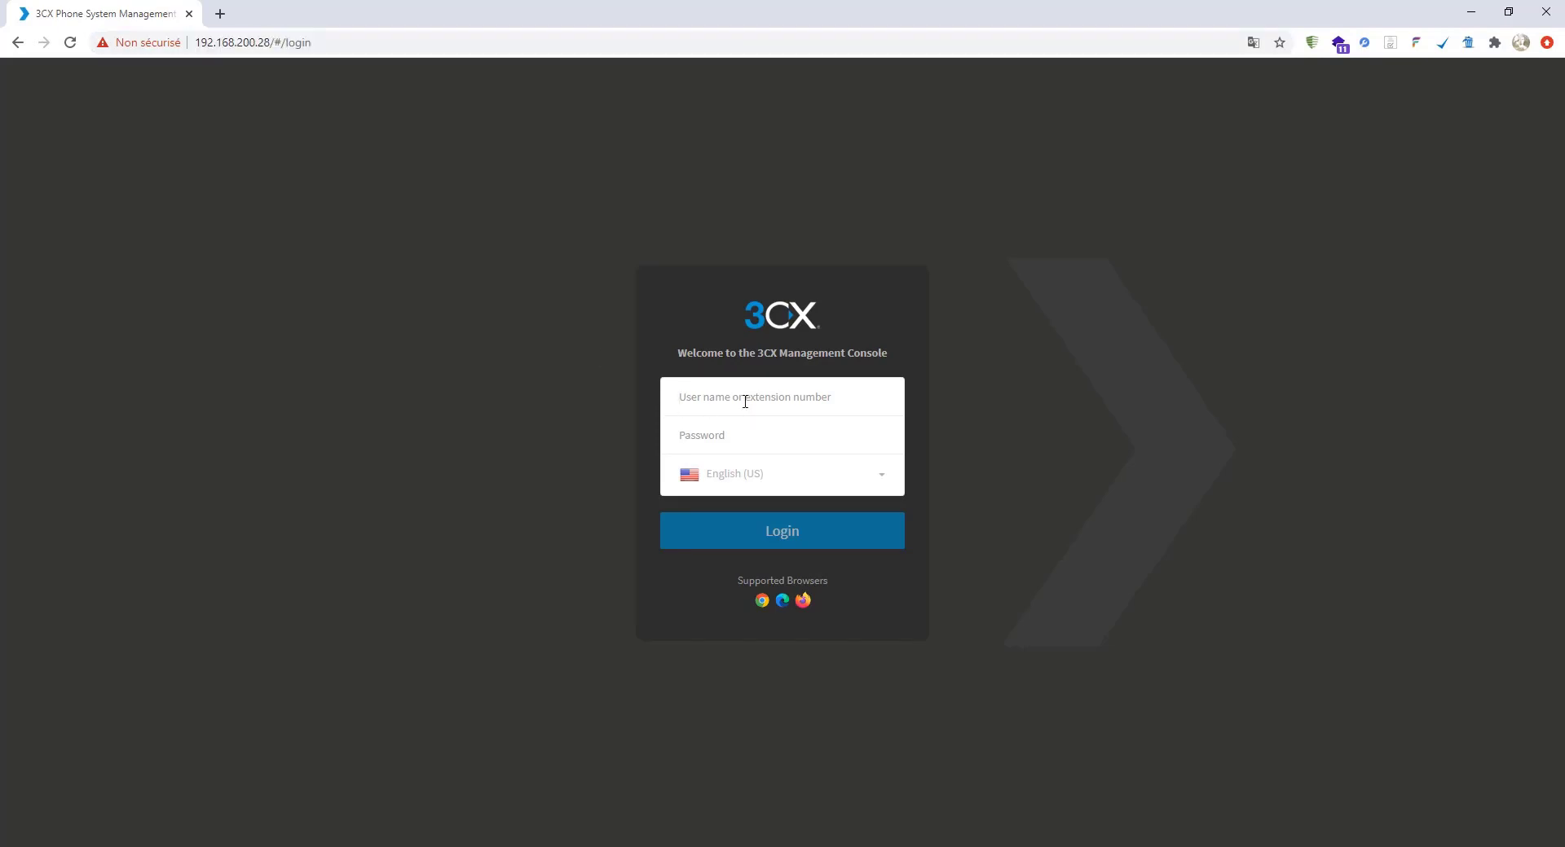
type("admin")
key("Tab")
type("********")
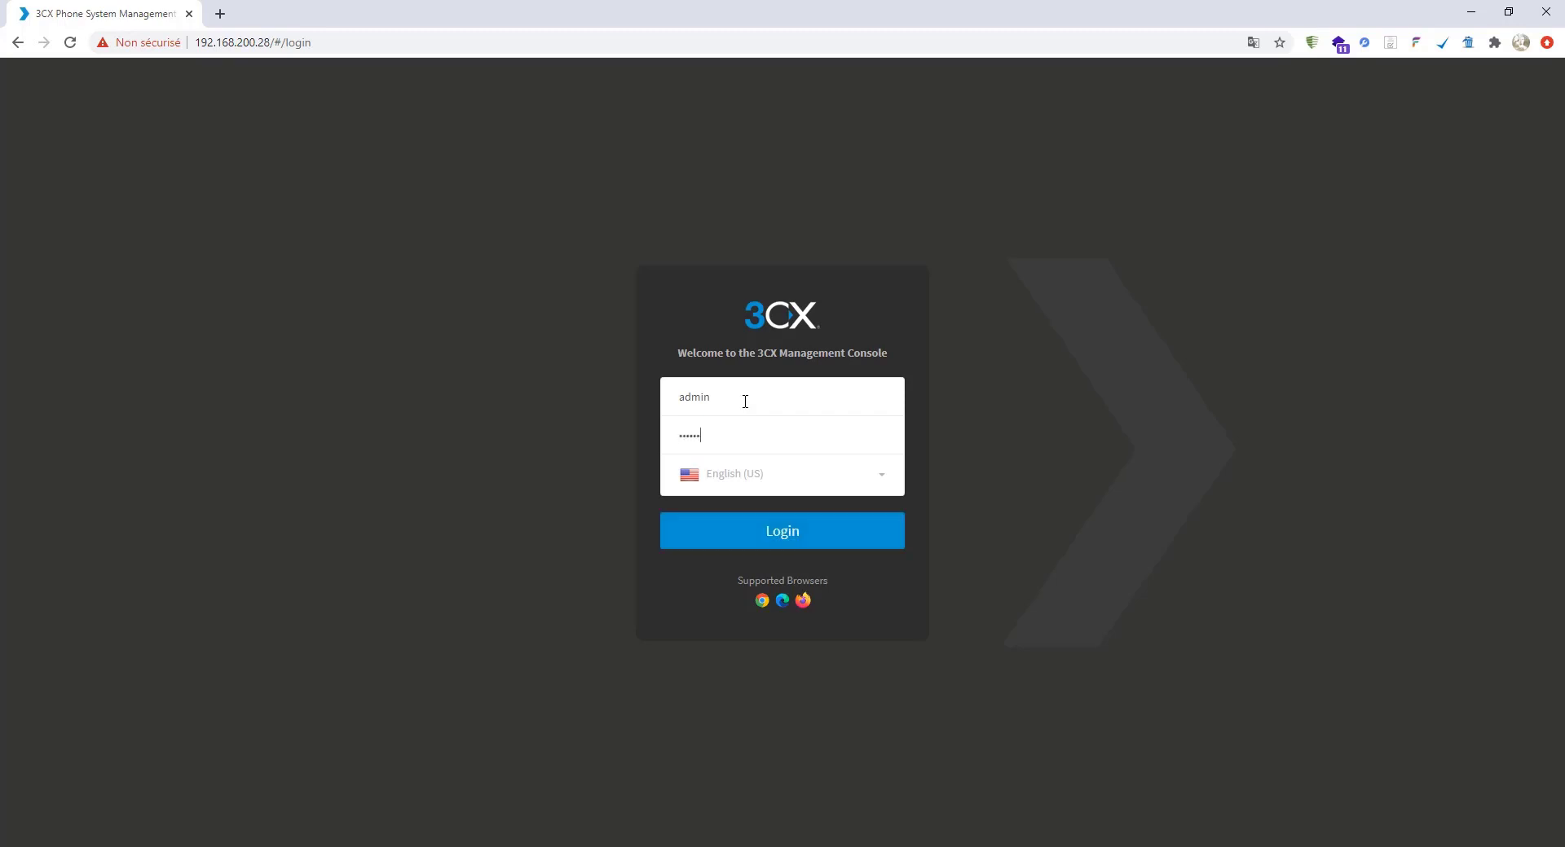